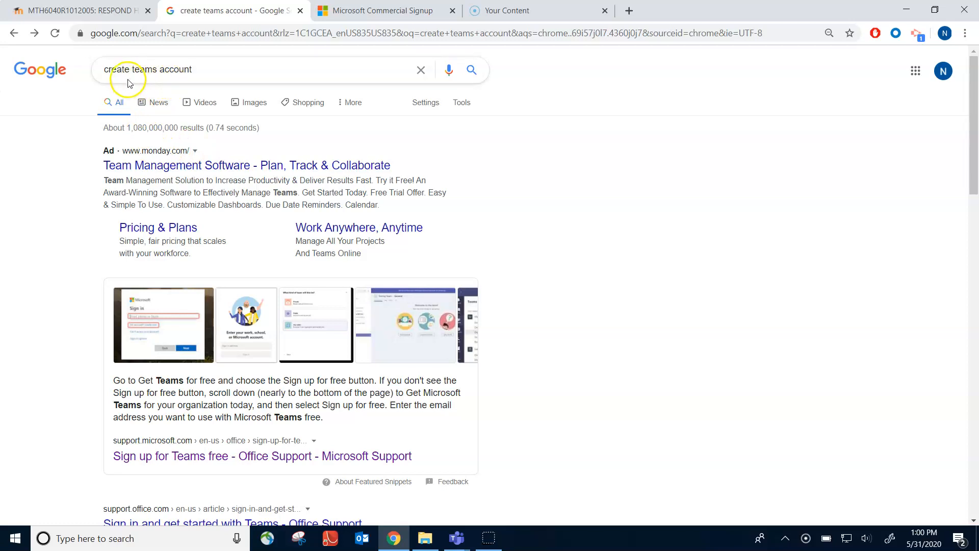
From the 'create teams account' results, open the 'Sign up for Teams free' article and choose 'Get Teams for free'
{"action": "left_click", "coordinate": [170, 171]}
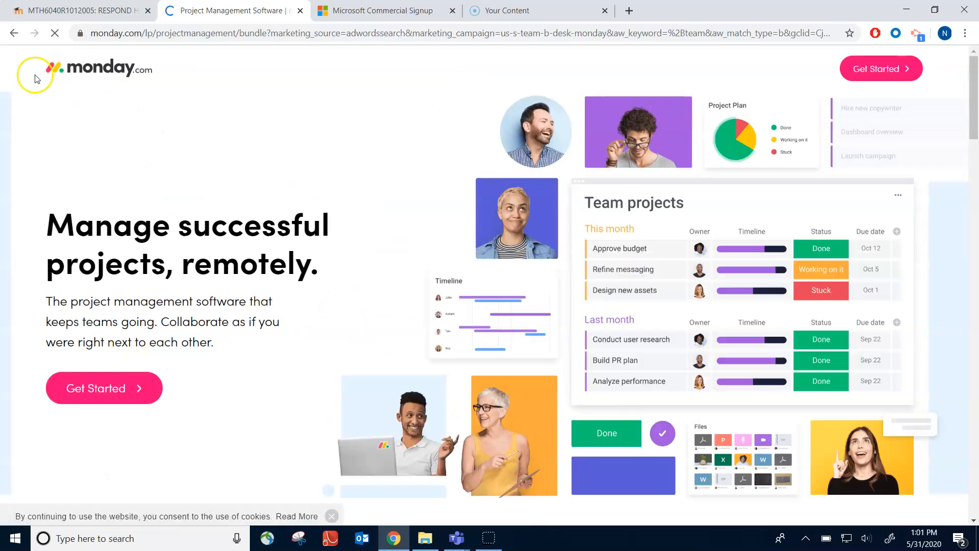
{"action": "left_click", "coordinate": [14, 33]}
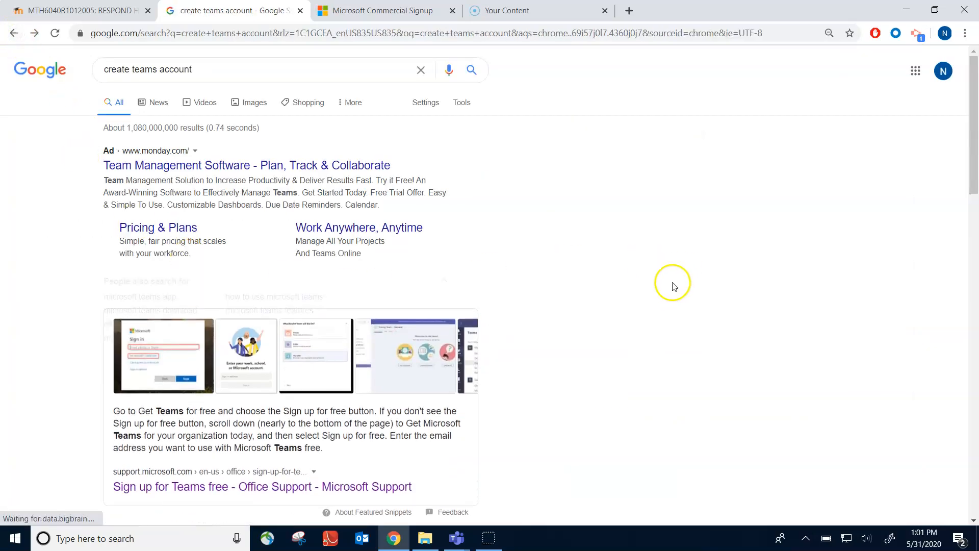
{"action": "left_click_drag", "start_coordinate": [975, 175], "coordinate": [899, 236]}
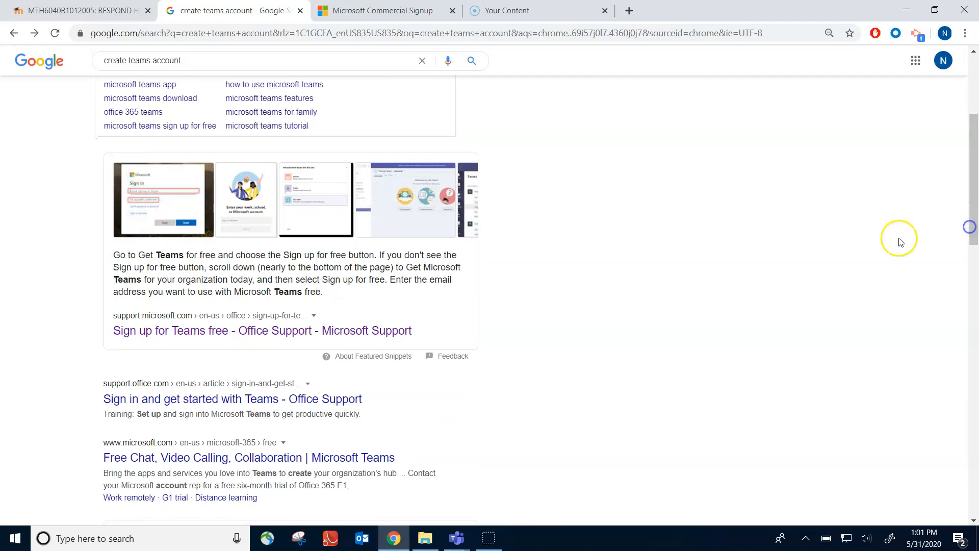
{"action": "left_click", "coordinate": [166, 335]}
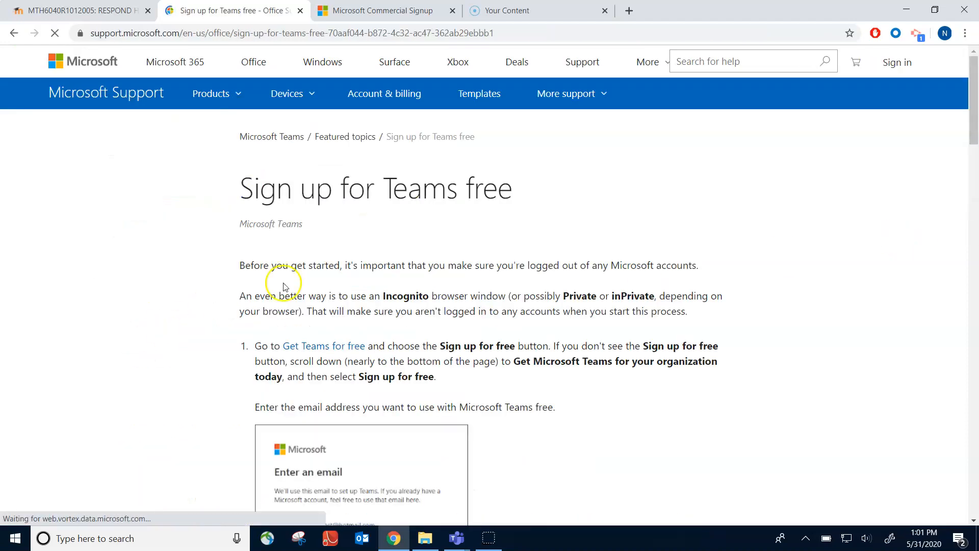
{"action": "left_click", "coordinate": [305, 350]}
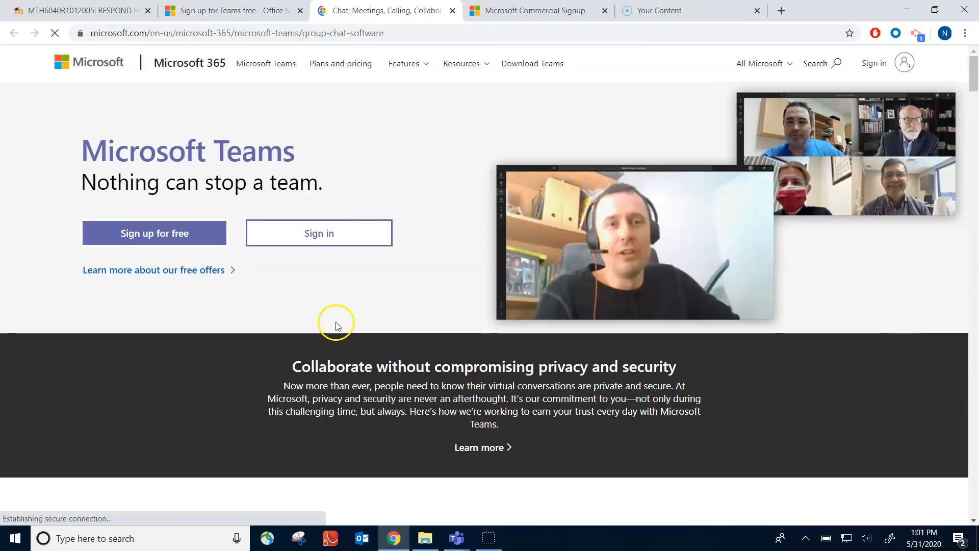
Start the free Teams sign-up and submit a personal email address
{"action": "left_click", "coordinate": [160, 236]}
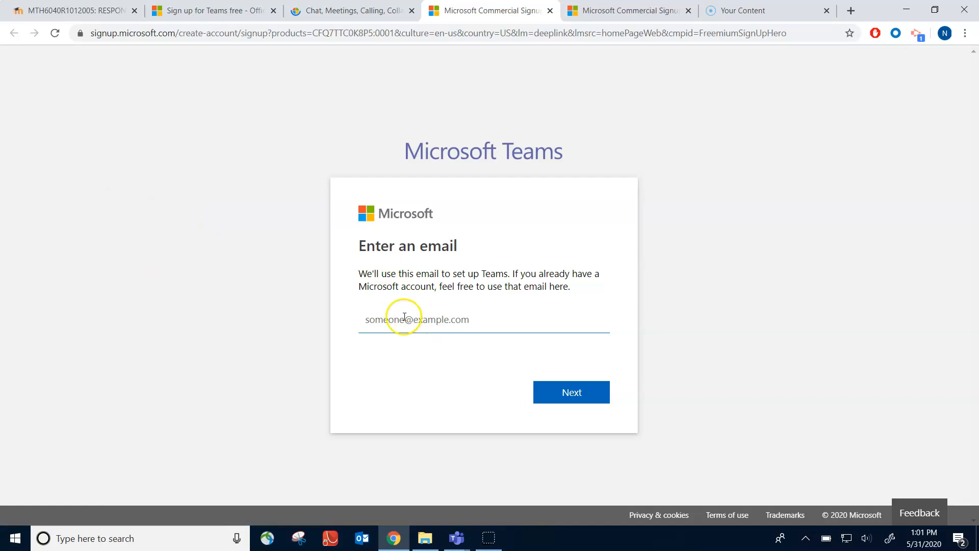
{"action": "left_click", "coordinate": [391, 319]}
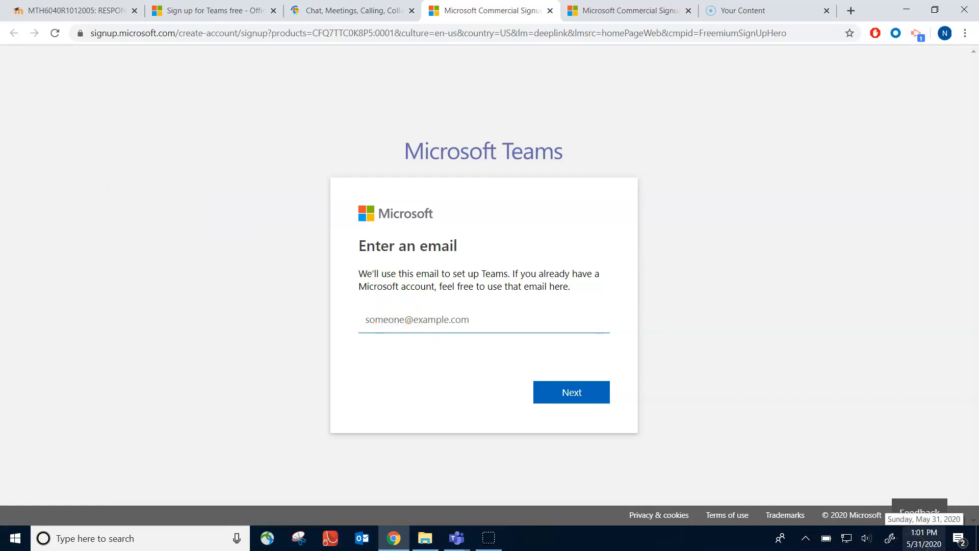
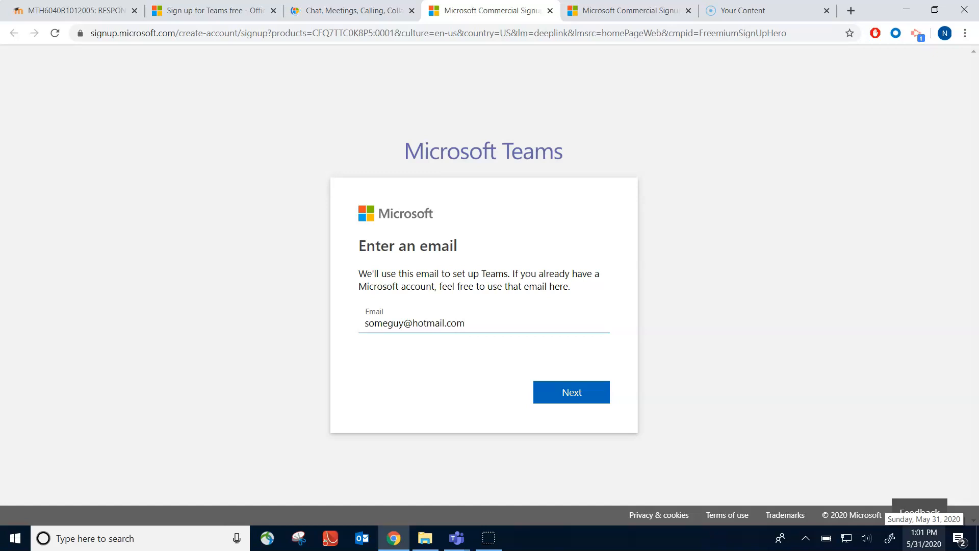
{"action": "left_click", "coordinate": [558, 395]}
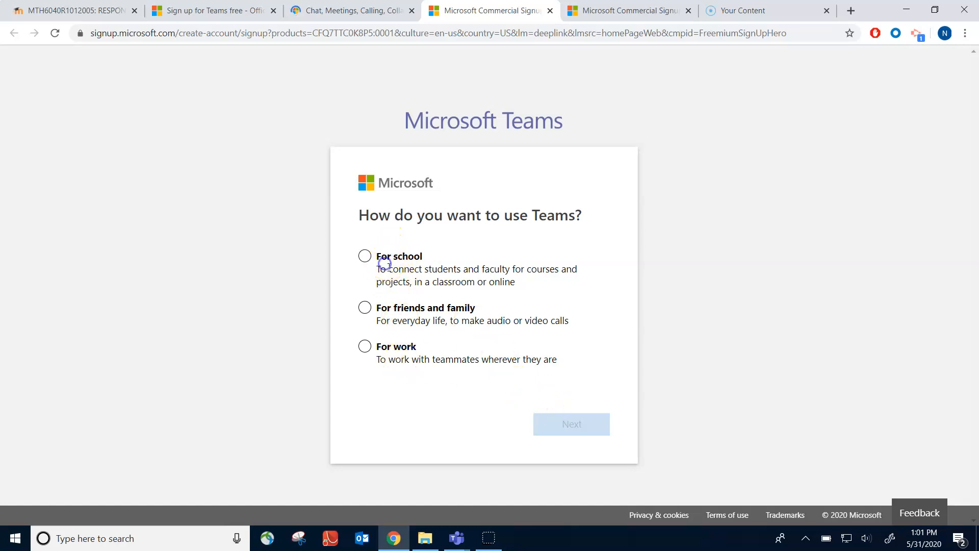
Choose For school and sign up, then after the rejection go back to the email form
{"action": "left_click", "coordinate": [366, 256]}
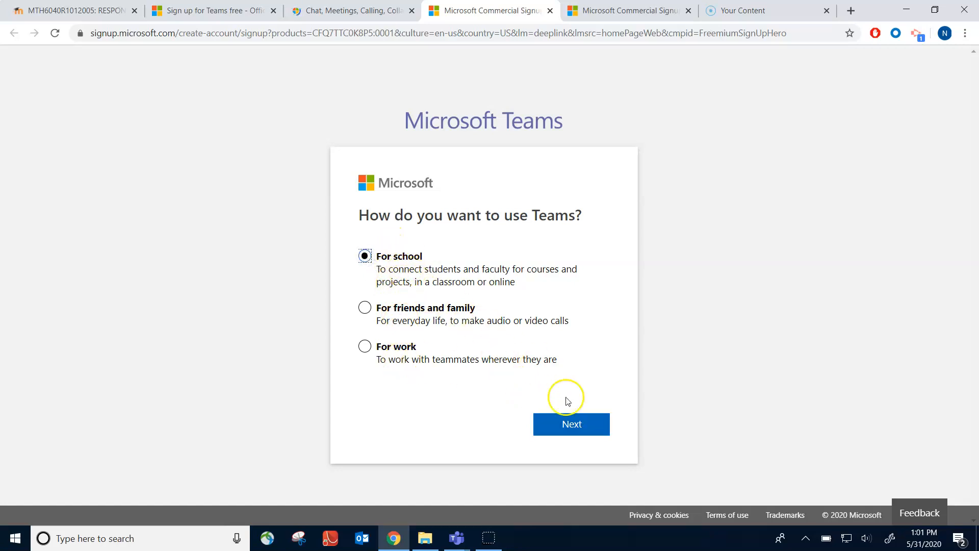
{"action": "left_click", "coordinate": [564, 425]}
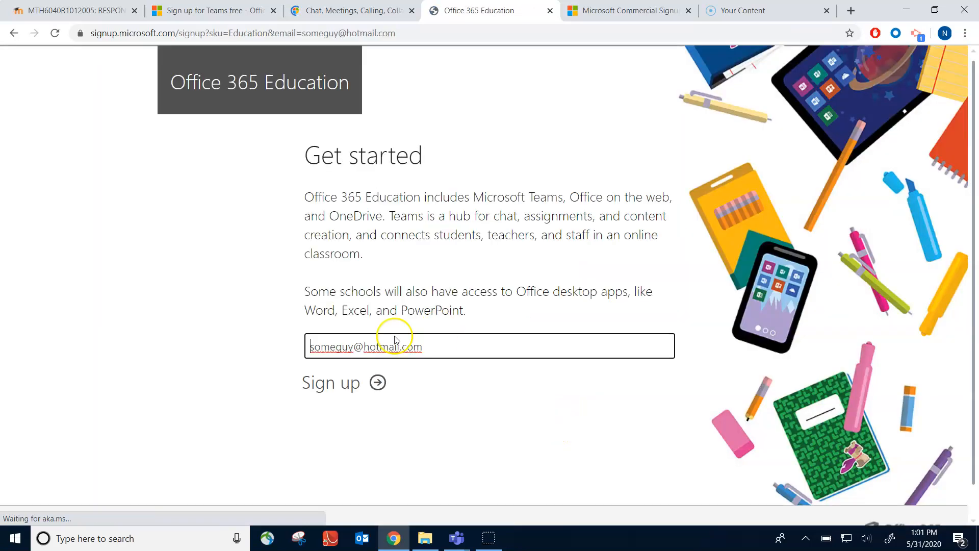
{"action": "left_click", "coordinate": [377, 382]}
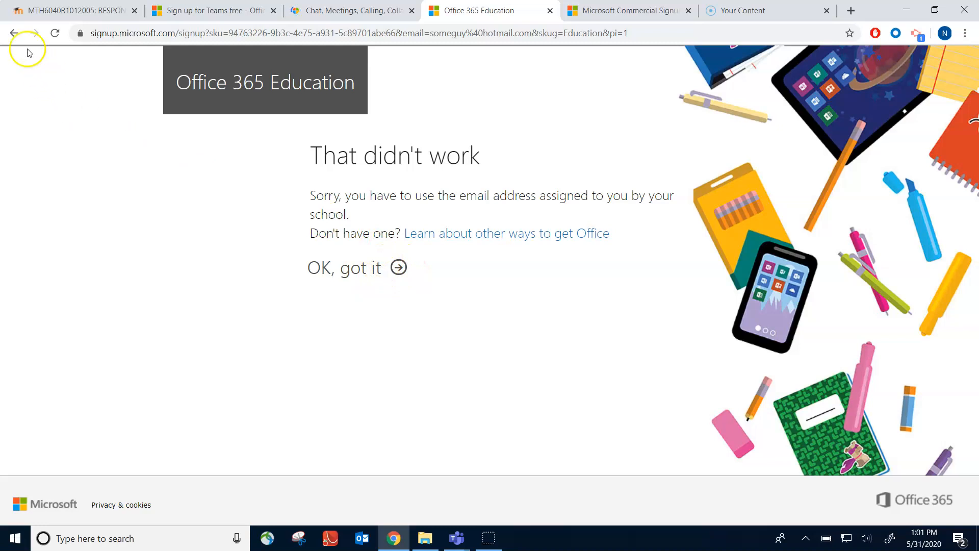
{"action": "left_click", "coordinate": [14, 33]}
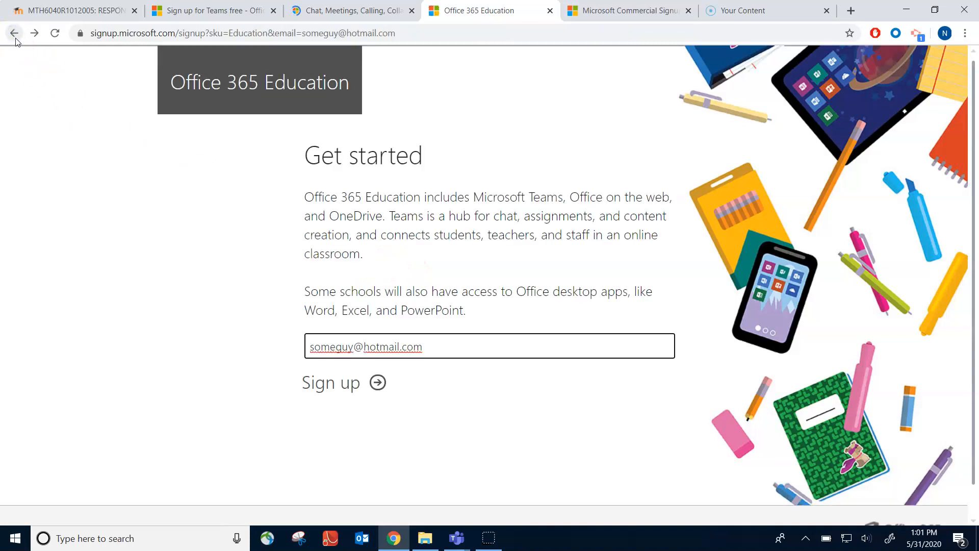
{"action": "left_click", "coordinate": [14, 34]}
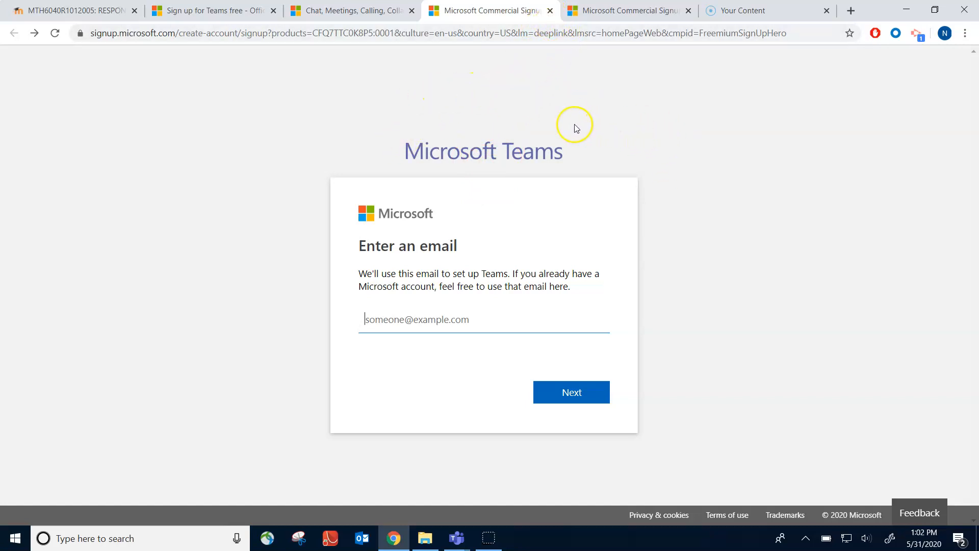
{"action": "left_click", "coordinate": [551, 11]}
Sign in to the Teams desktop app with the school account to load the ten teams
{"action": "left_click", "coordinate": [906, 10]}
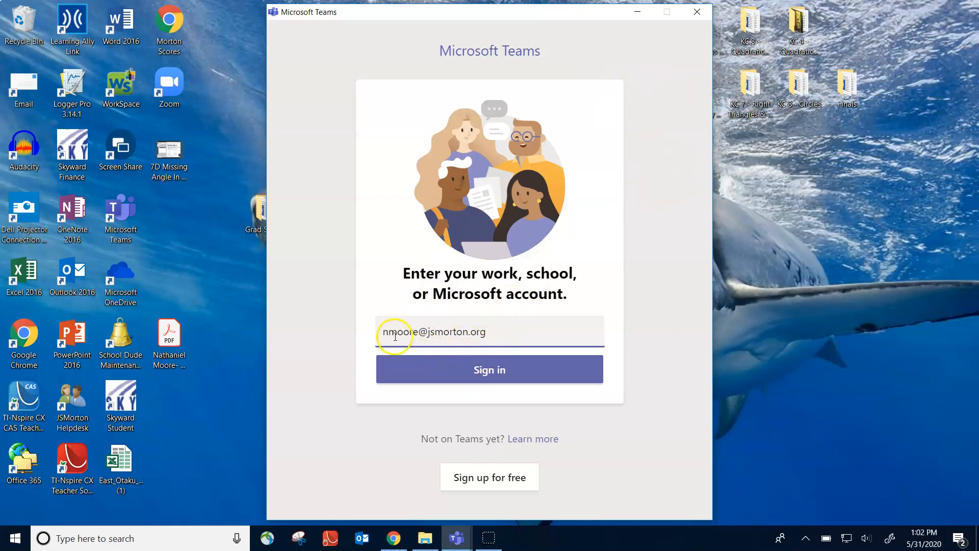
{"action": "left_click_drag", "start_coordinate": [427, 332], "coordinate": [497, 331]}
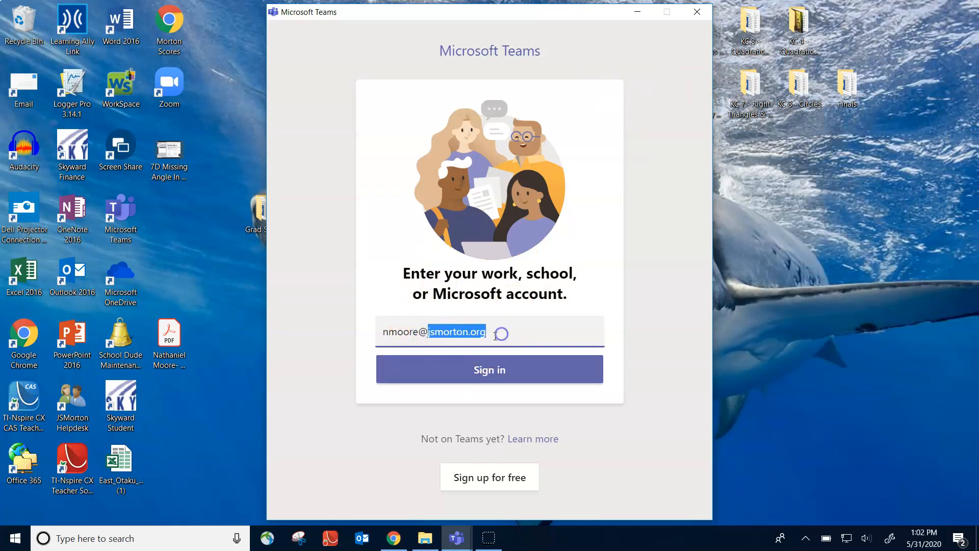
{"action": "left_click", "coordinate": [413, 331]}
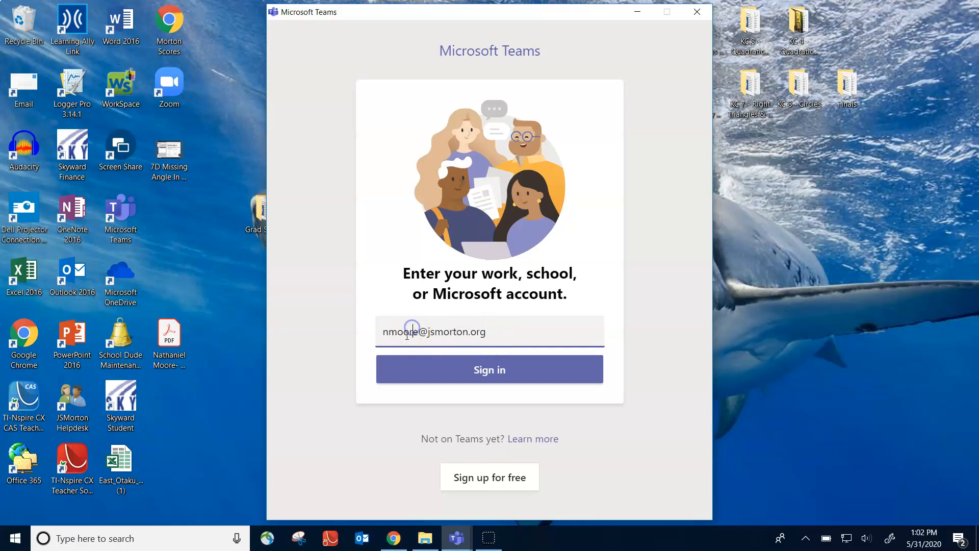
{"action": "left_click", "coordinate": [455, 373]}
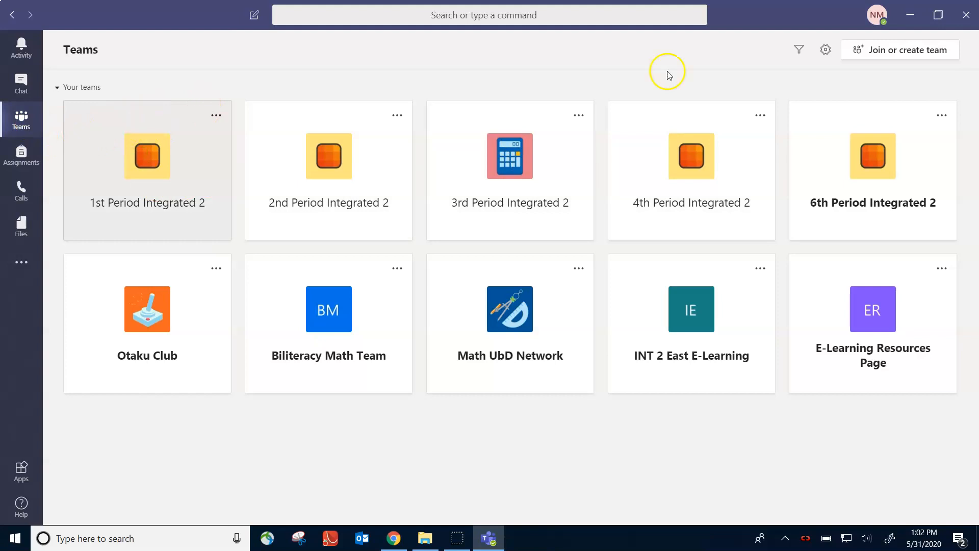
From Join or create team, choose Create team to get the Class, PLC, Staff and Other options
{"action": "left_click", "coordinate": [891, 57]}
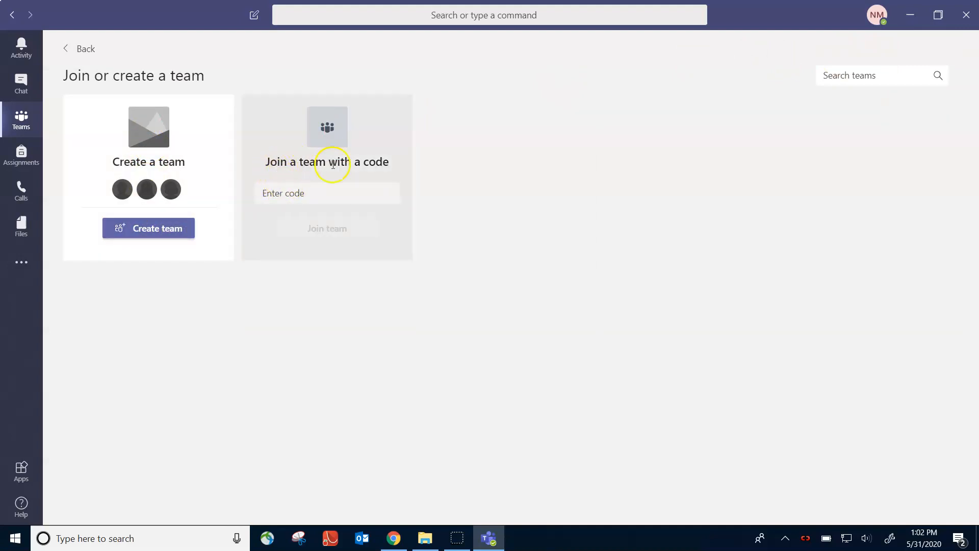
{"action": "left_click", "coordinate": [280, 196]}
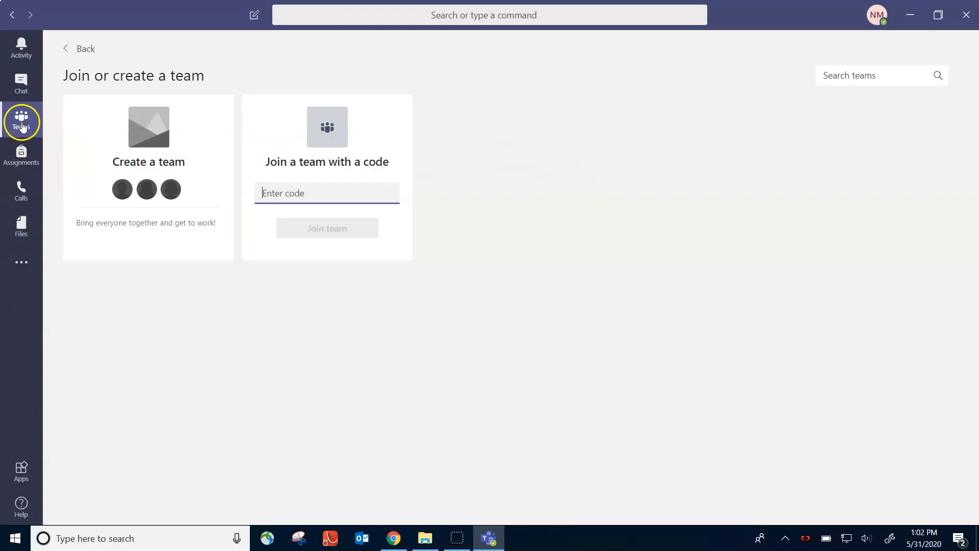
{"action": "left_click", "coordinate": [838, 77]}
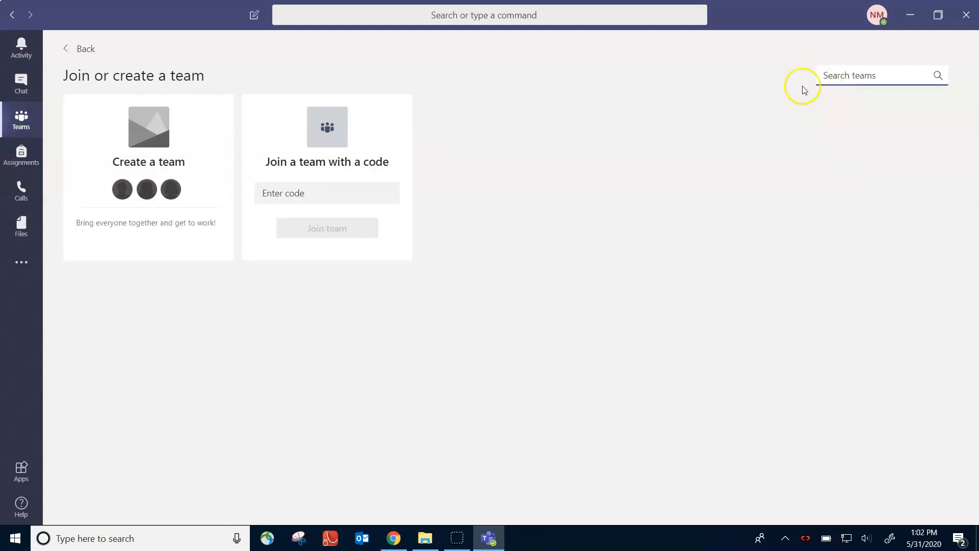
{"action": "mouse_move", "coordinate": [146, 163]}
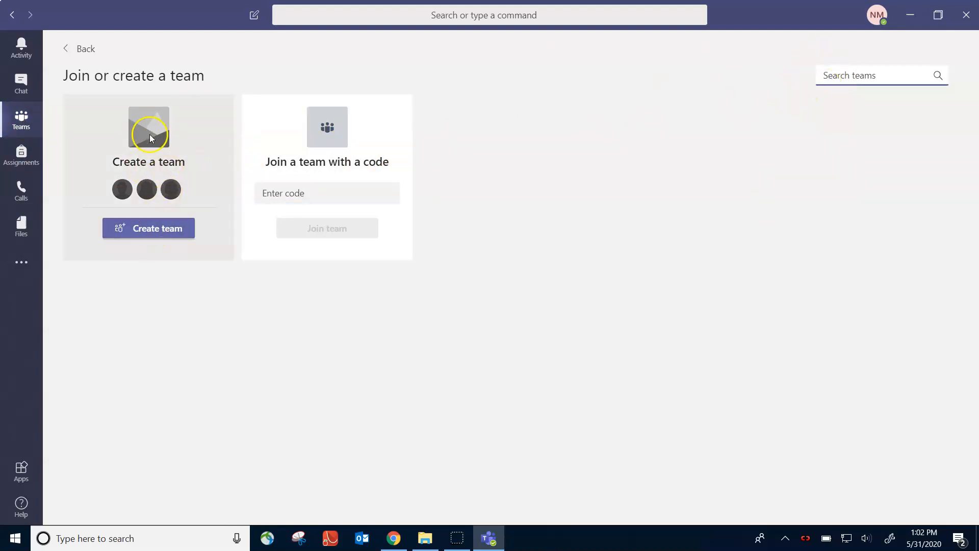
{"action": "left_click", "coordinate": [157, 228]}
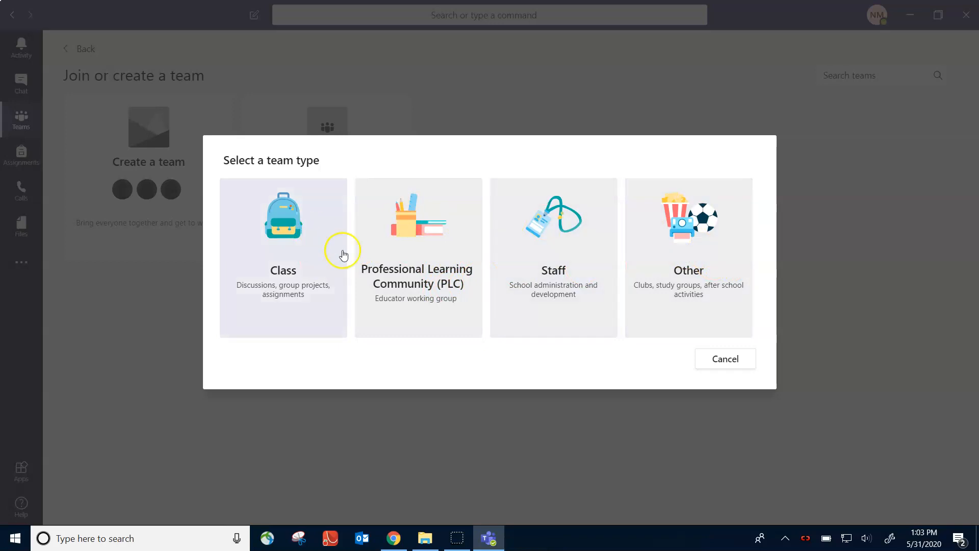
Create a Class team named 'Test Class' with description 'Test Class for schoooooooool'
{"action": "left_click", "coordinate": [286, 262]}
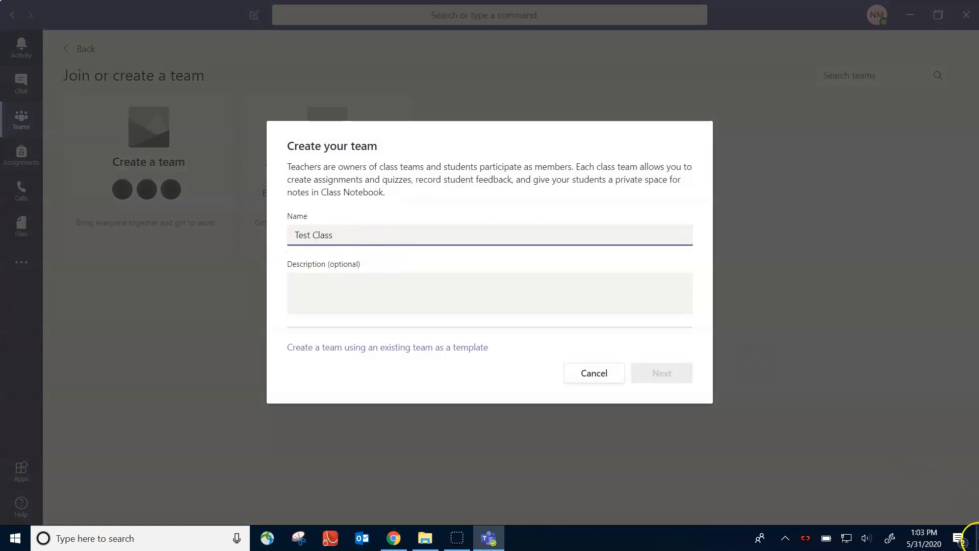
{"action": "left_click", "coordinate": [502, 294]}
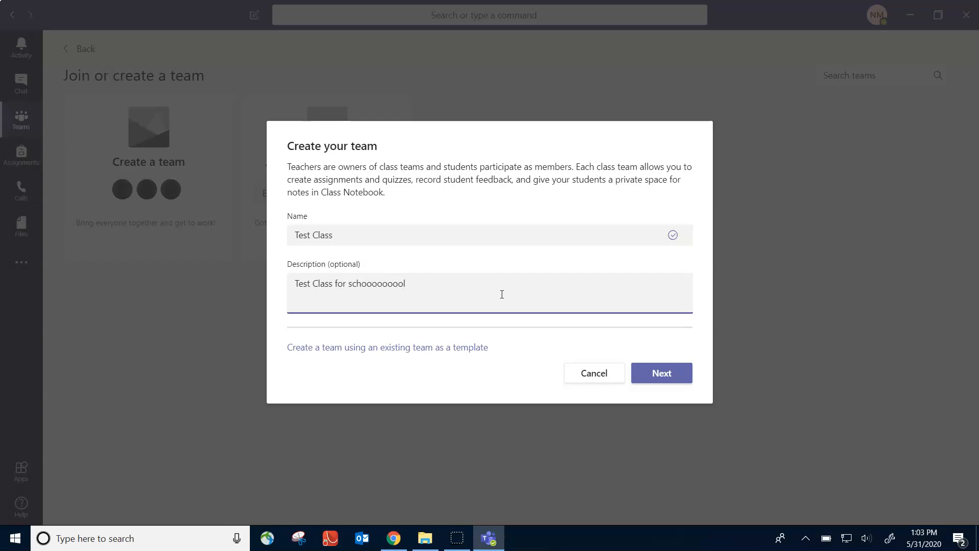
{"action": "left_click", "coordinate": [663, 373]}
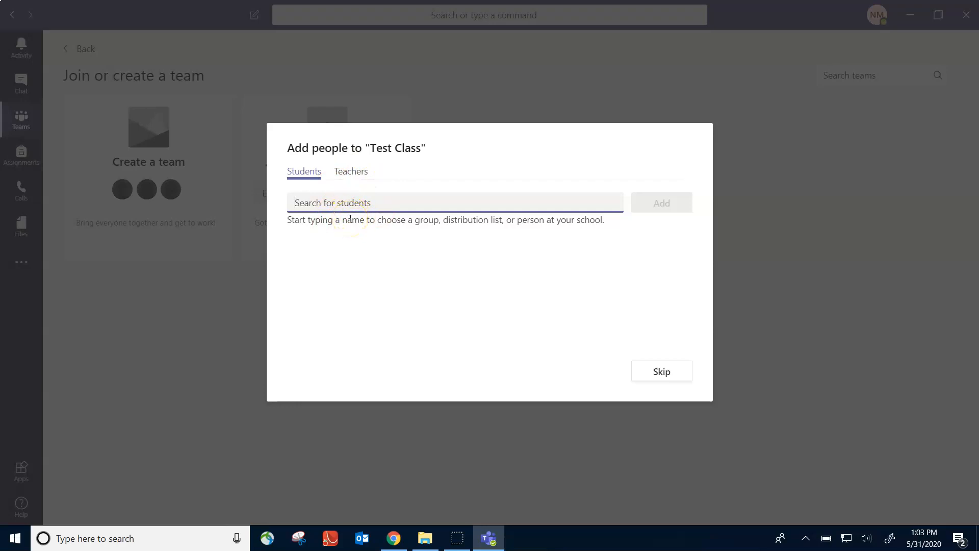
Search for a student, clear the search, then skip adding people to reach General
{"action": "type", "text": "jose"}
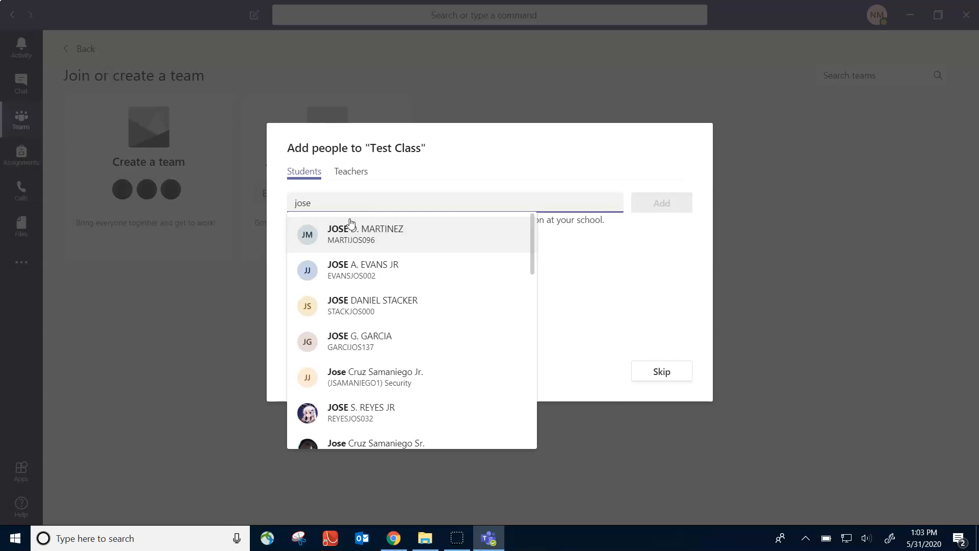
{"action": "scroll", "coordinate": [351, 223], "scroll_direction": "down", "scroll_amount": 6}
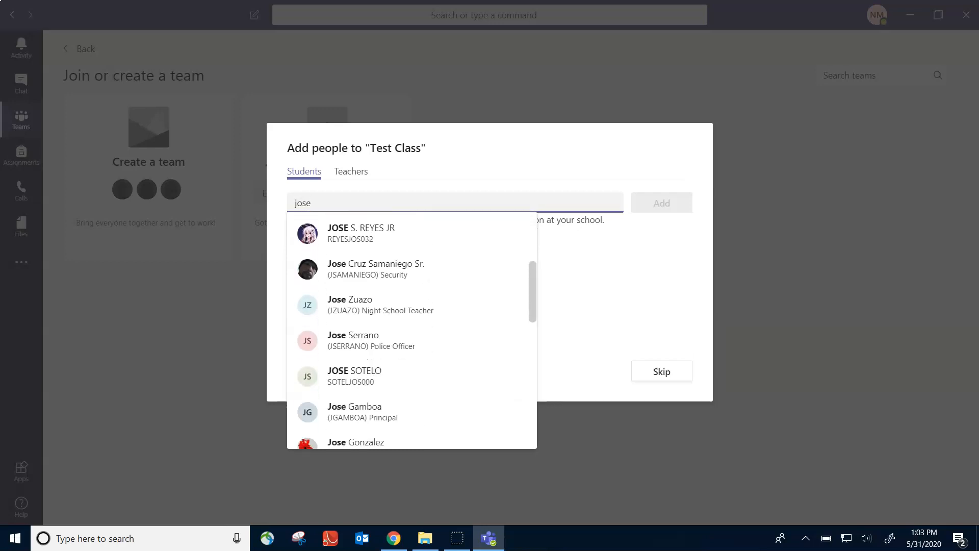
{"action": "scroll", "coordinate": [412, 330], "scroll_direction": "down", "scroll_amount": 3}
{"action": "scroll", "coordinate": [412, 330], "scroll_direction": "up", "scroll_amount": 6}
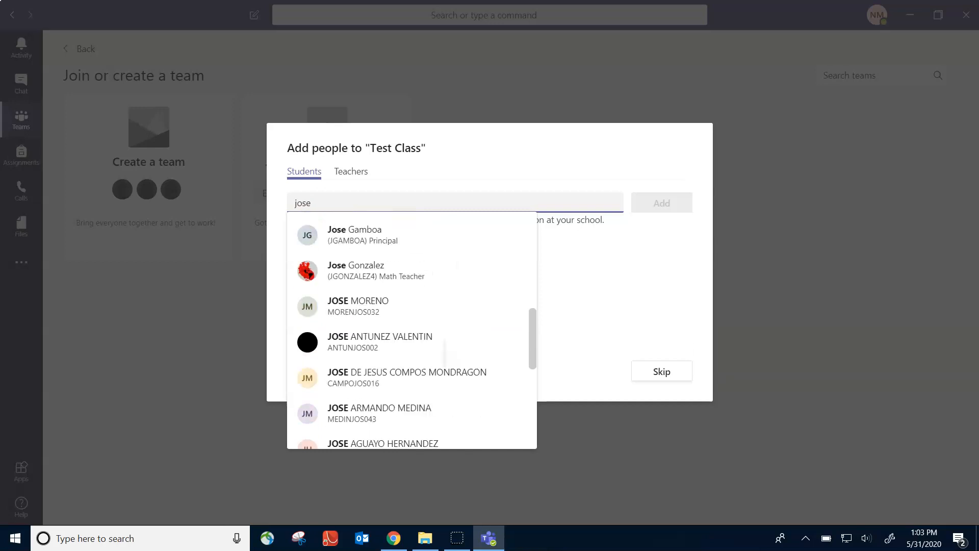
{"action": "scroll", "coordinate": [412, 330], "scroll_direction": "up", "scroll_amount": 3}
{"action": "key", "text": "BackSpace"}
{"action": "key", "text": "BackSpace"}
{"action": "key", "text": "BackSpace"}
{"action": "key", "text": "BackSpace"}
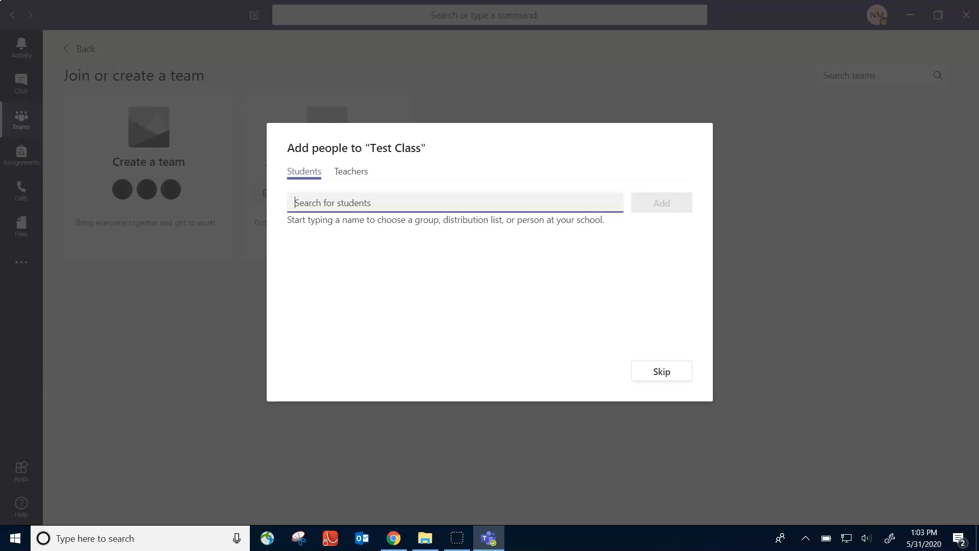
{"action": "left_click", "coordinate": [363, 203]}
{"action": "left_click", "coordinate": [355, 203]}
{"action": "left_click", "coordinate": [673, 376]}
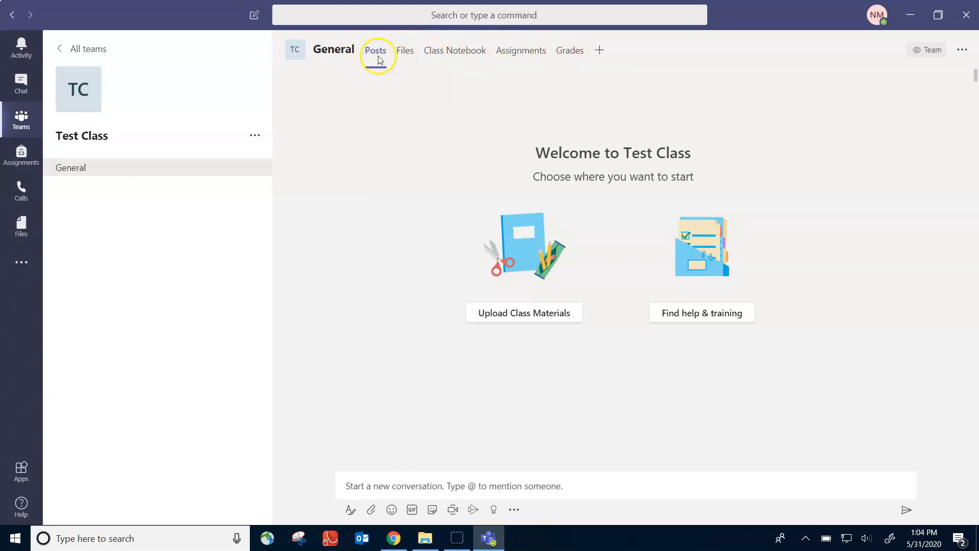
Post 'Hi Guys! I've uploaded your first assignment!' in General, correcting 'uplaoded' to 'uploaded'
{"action": "left_click", "coordinate": [425, 485]}
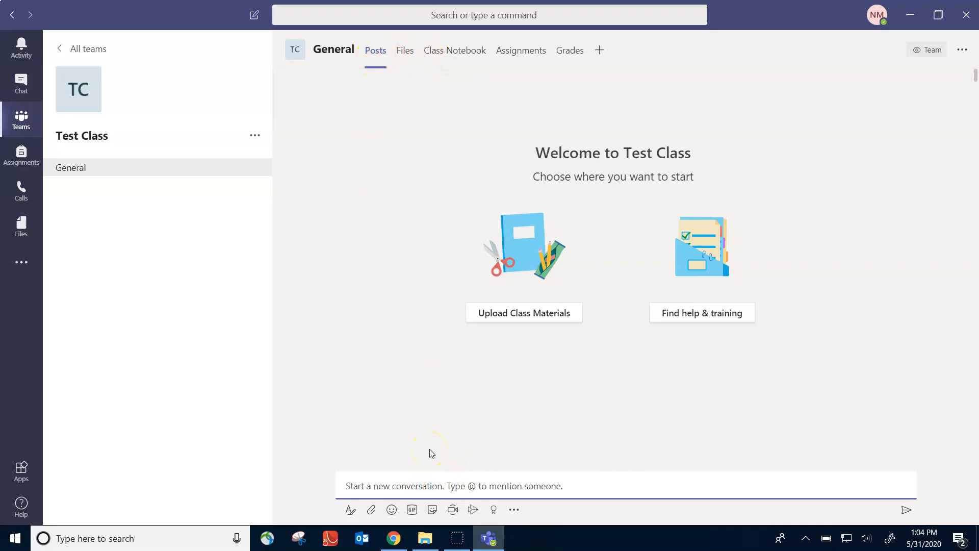
{"action": "type", "text": "Hi Guys! I've uplaoded your first as"}
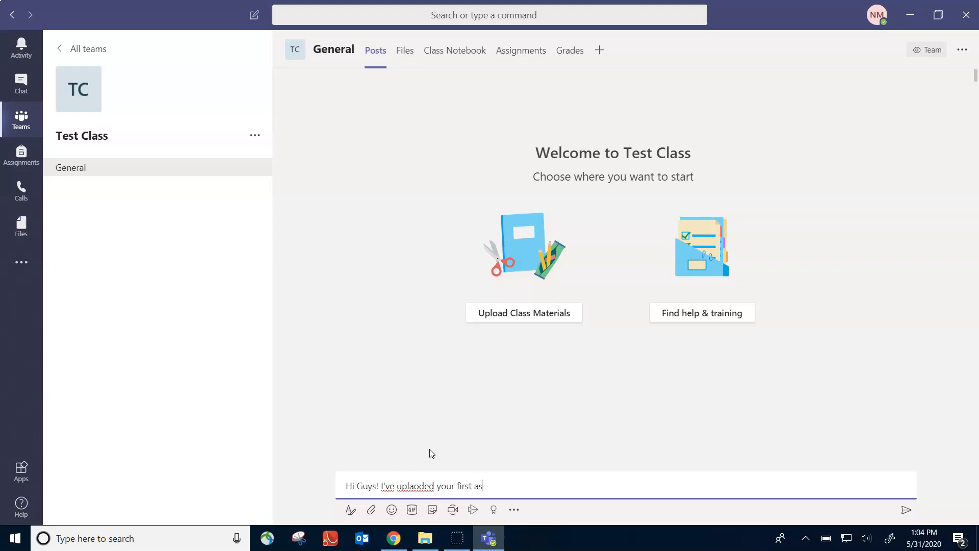
{"action": "left_click", "coordinate": [380, 477]}
{"action": "right_click", "coordinate": [423, 488]}
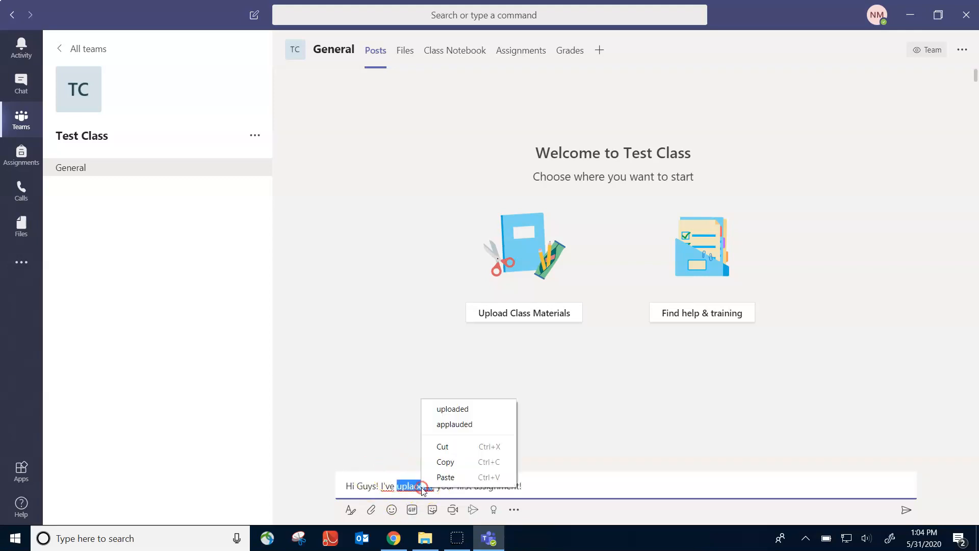
{"action": "left_click", "coordinate": [449, 407]}
{"action": "key", "text": "Return"}
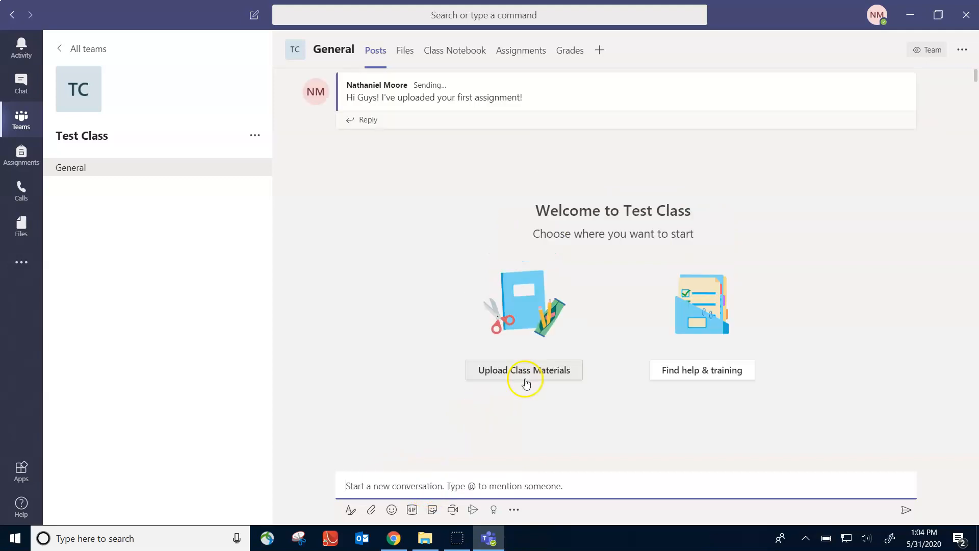
{"action": "left_click", "coordinate": [371, 123]}
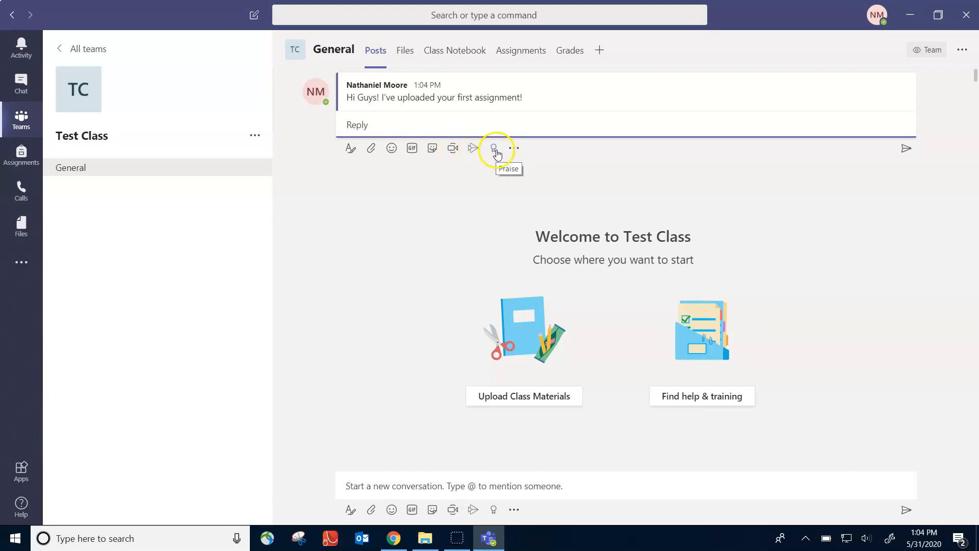
{"action": "mouse_move", "coordinate": [551, 96]}
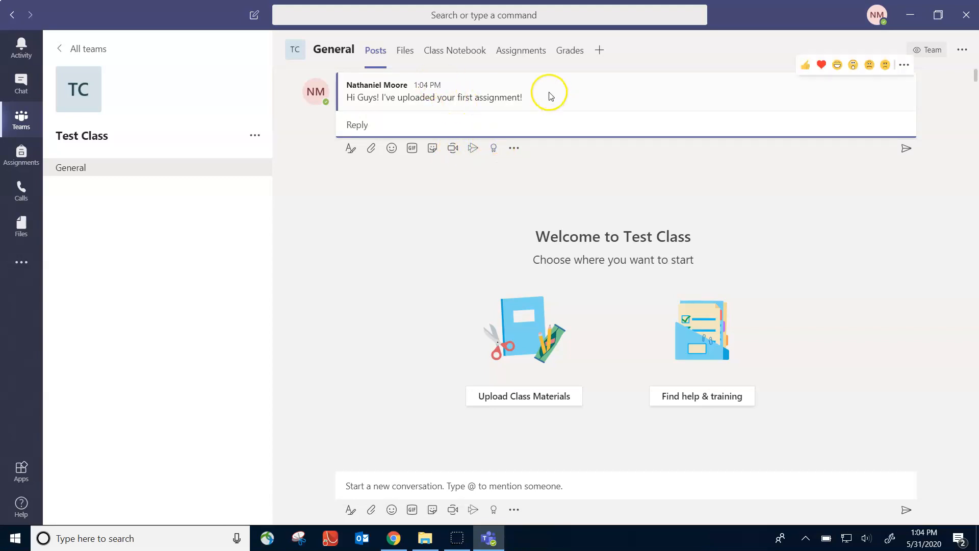
In General's Files, add a new folder named 'Classroom Materials' and open it
{"action": "left_click", "coordinate": [407, 57]}
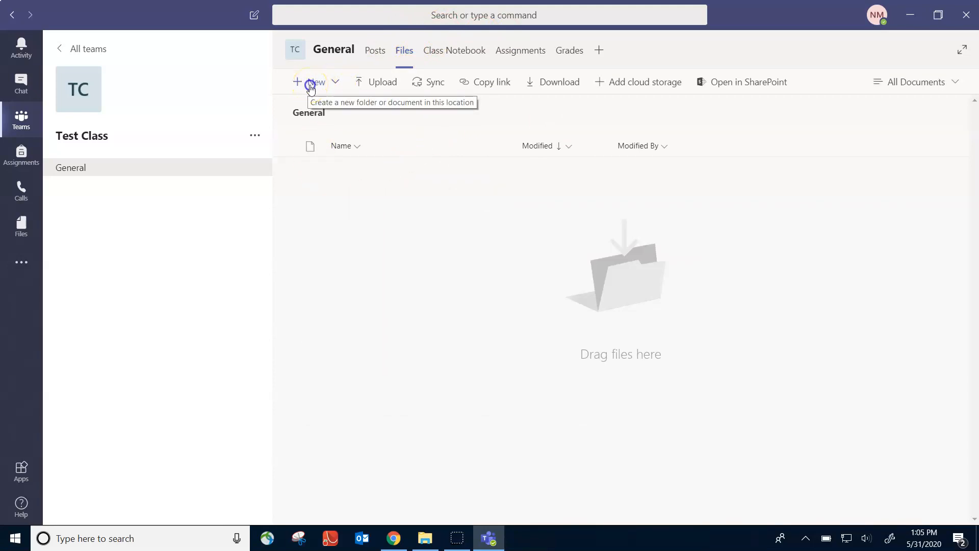
{"action": "left_click", "coordinate": [310, 86]}
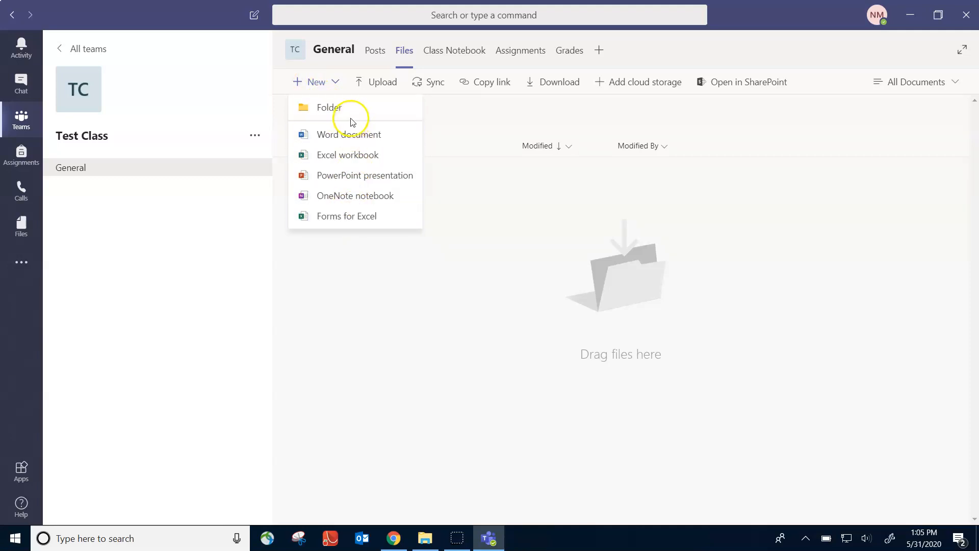
{"action": "left_click", "coordinate": [343, 106]}
{"action": "type", "text": "Classroom Materials"}
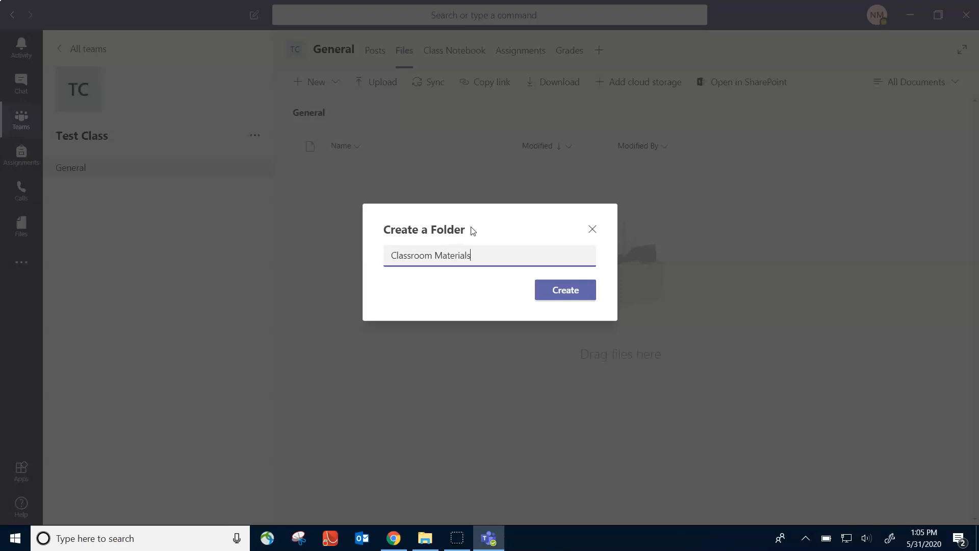
{"action": "left_click", "coordinate": [541, 288]}
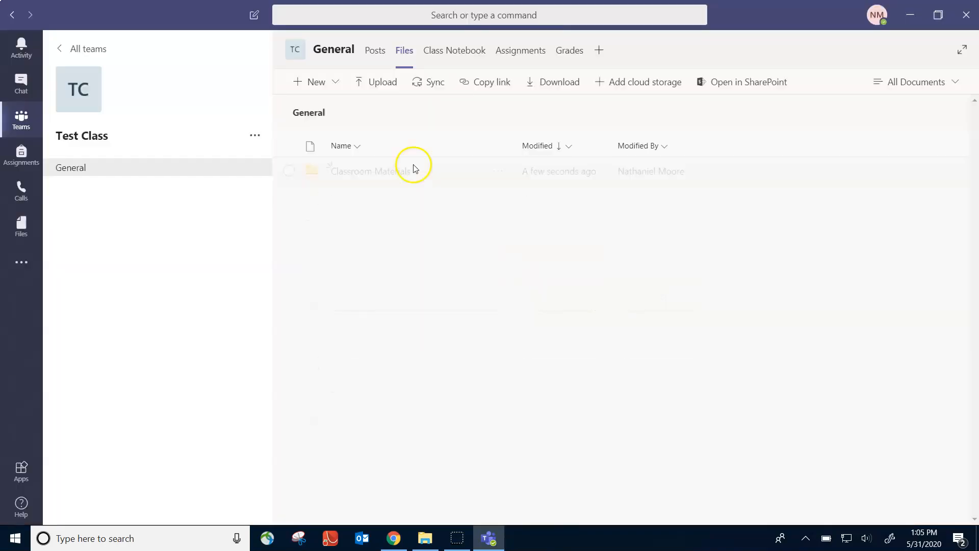
{"action": "left_click", "coordinate": [376, 173]}
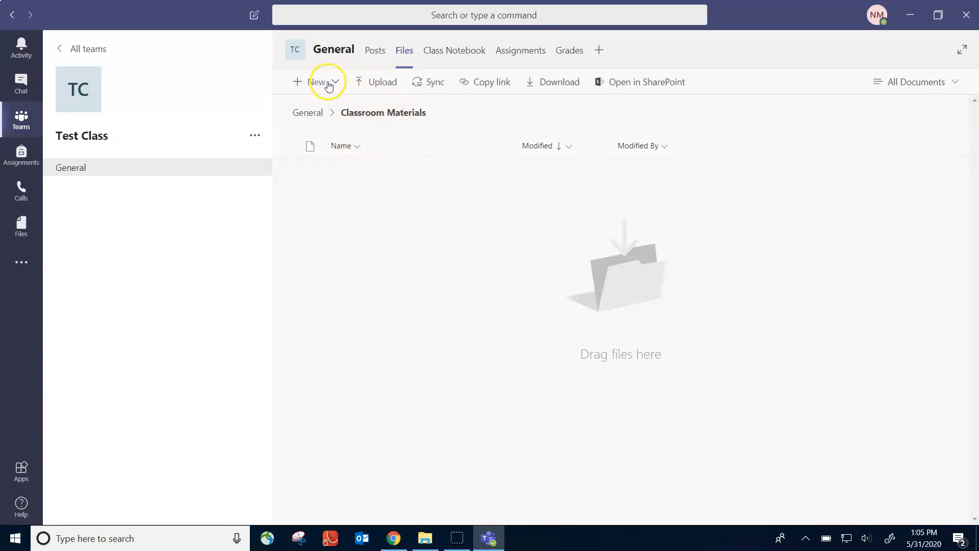
Create Word document STUFF.docx reading 'Hey heres stuff!', then close Teams
{"action": "left_click", "coordinate": [317, 83]}
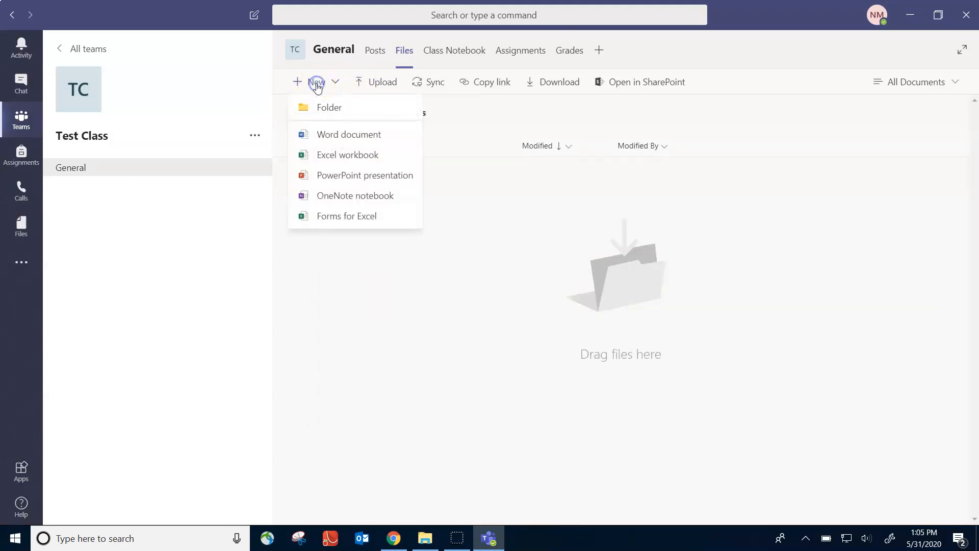
{"action": "left_click", "coordinate": [355, 135]}
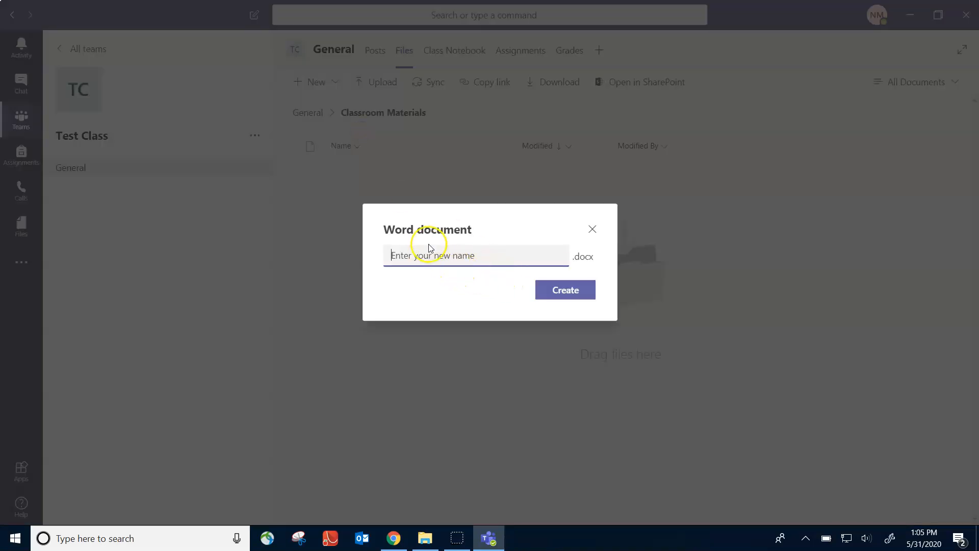
{"action": "type", "text": "STUFF"}
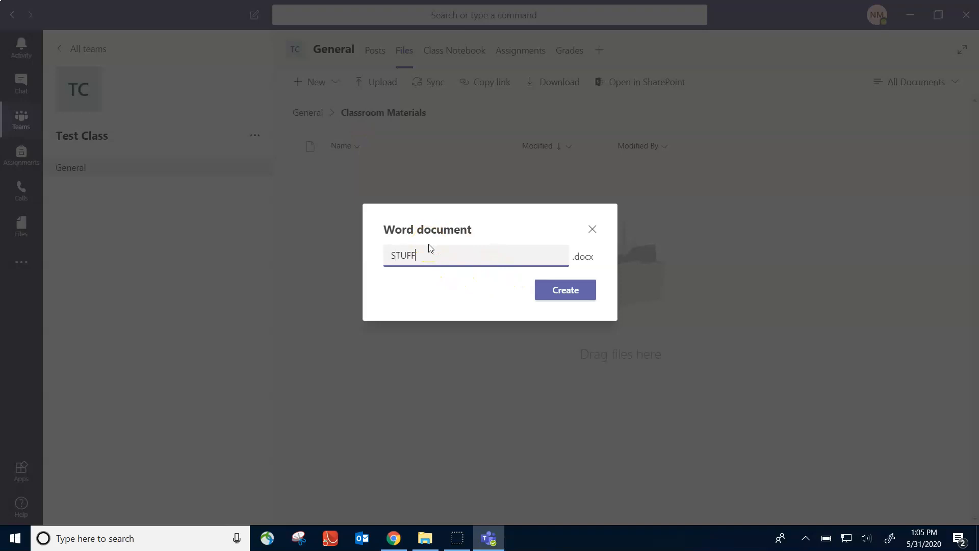
{"action": "left_click", "coordinate": [564, 289]}
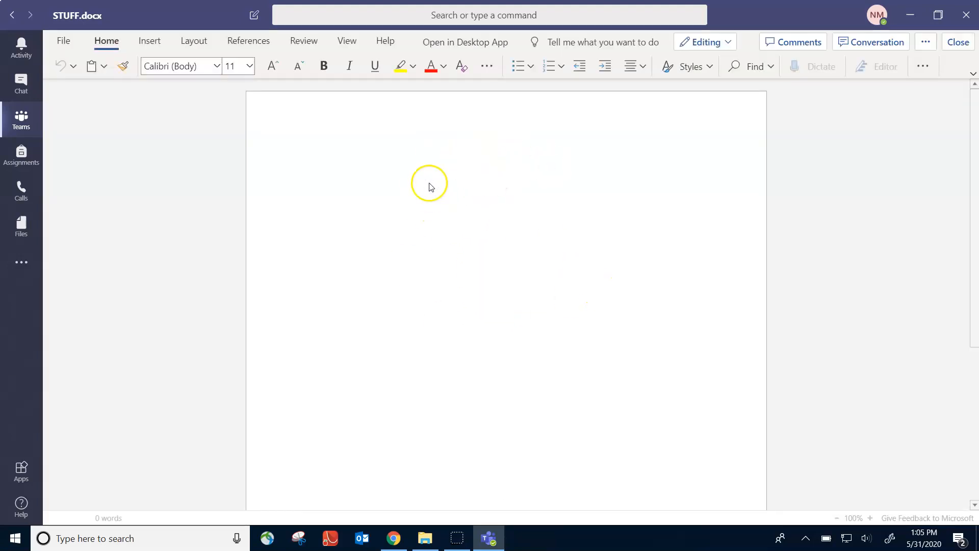
{"action": "type", "text": "res stuff!"}
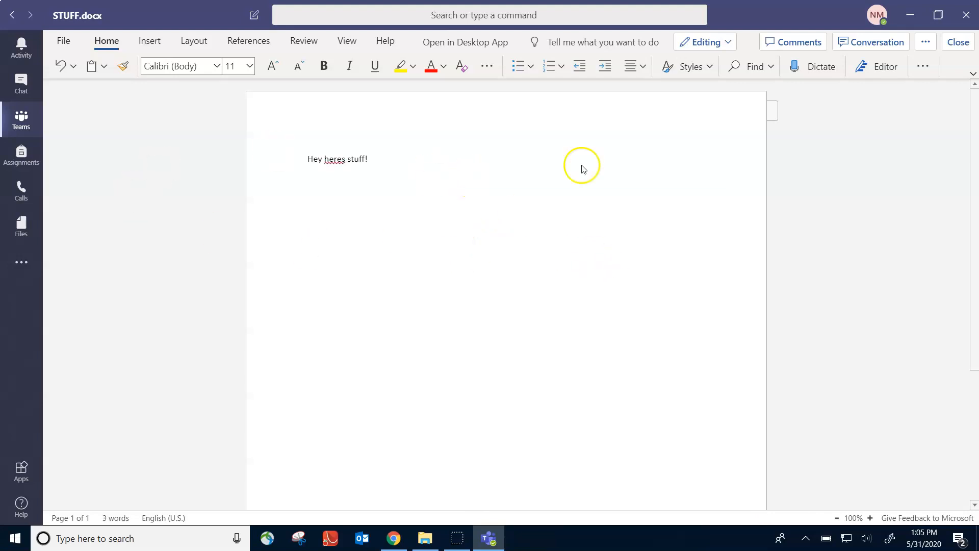
{"action": "left_click", "coordinate": [967, 16]}
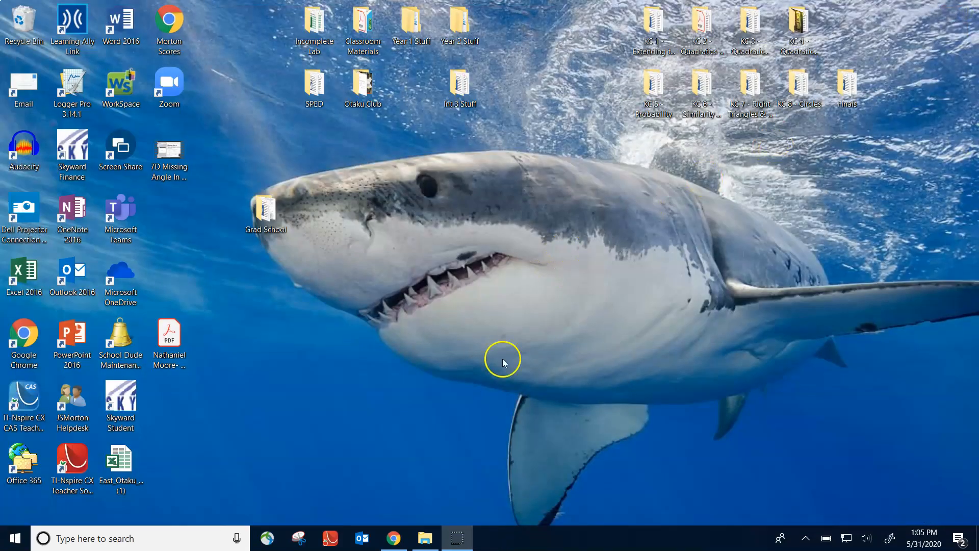
Relaunch Teams from its desktop shortcut and head to Assignments
{"action": "left_click", "coordinate": [130, 216]}
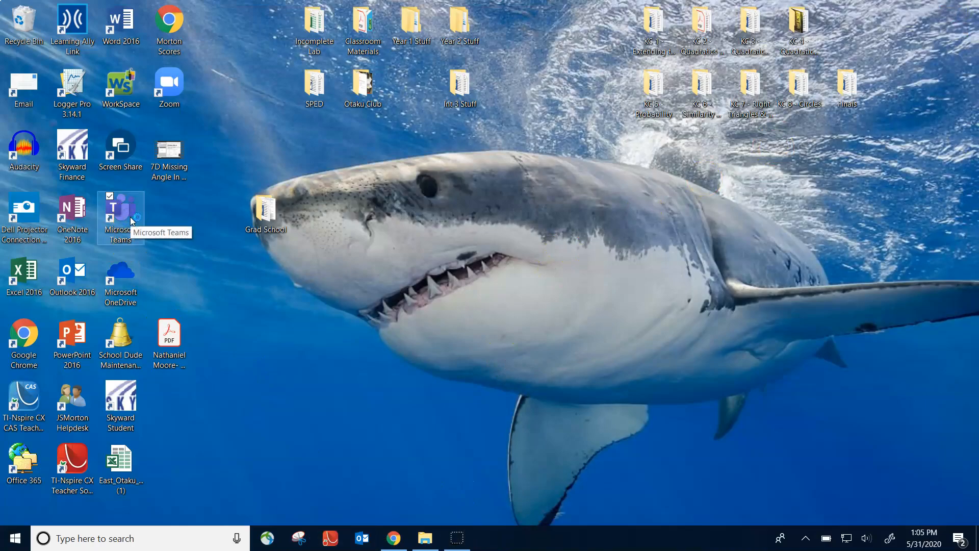
{"action": "double_click", "coordinate": [132, 221]}
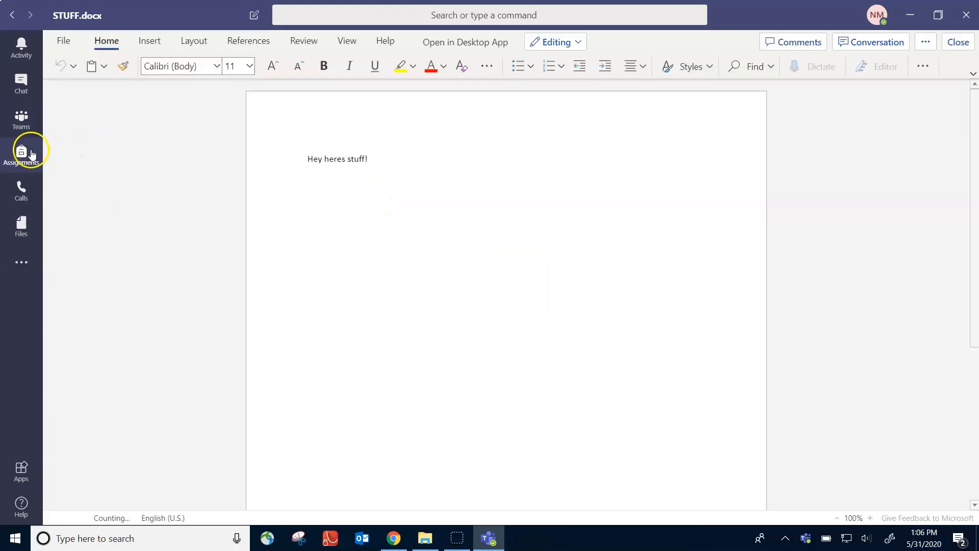
{"action": "left_click", "coordinate": [26, 153]}
Upload '1A - Exponent Properties Coloring Page.pdf' from Desktop > KC 1 - Extending the Number System into Classroom Materials
{"action": "left_click", "coordinate": [22, 130]}
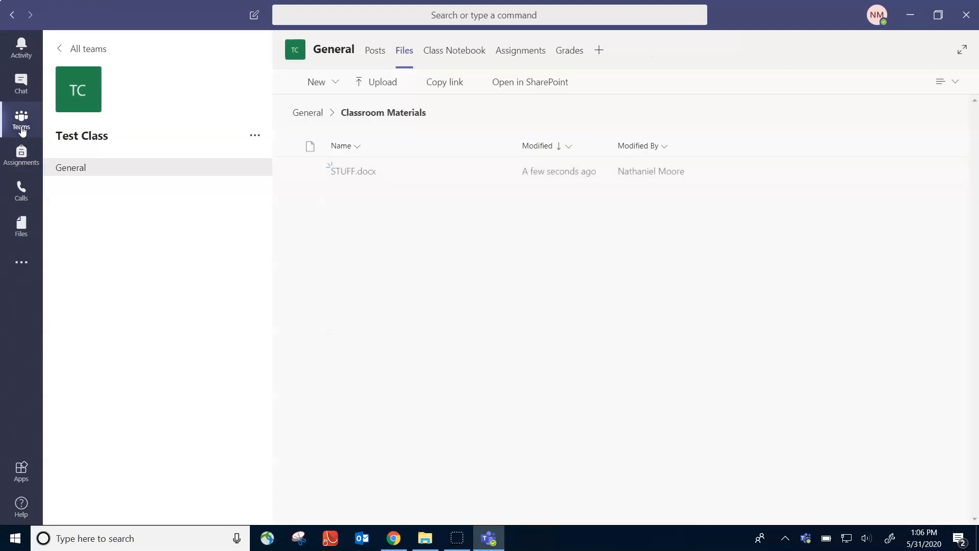
{"action": "left_click", "coordinate": [351, 214]}
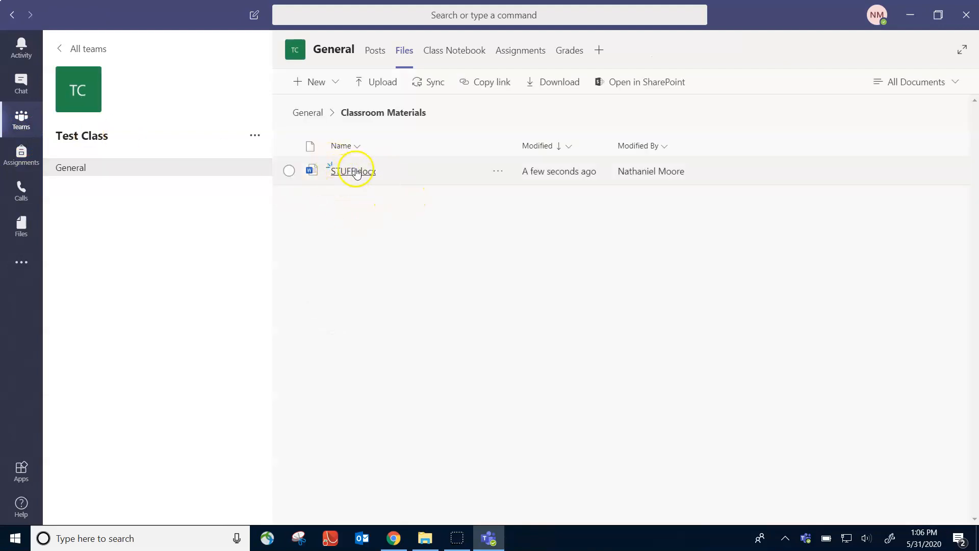
{"action": "left_click", "coordinate": [384, 86]}
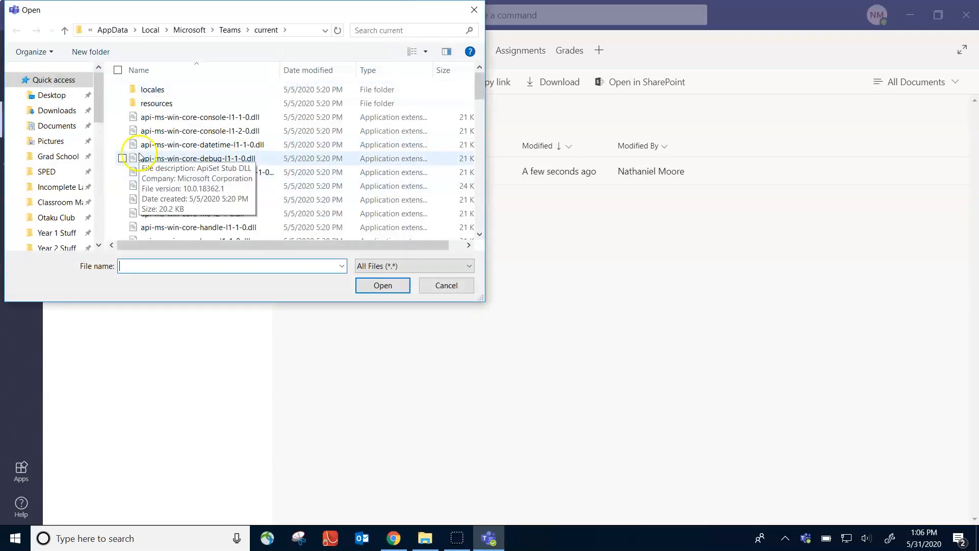
{"action": "left_click", "coordinate": [53, 95]}
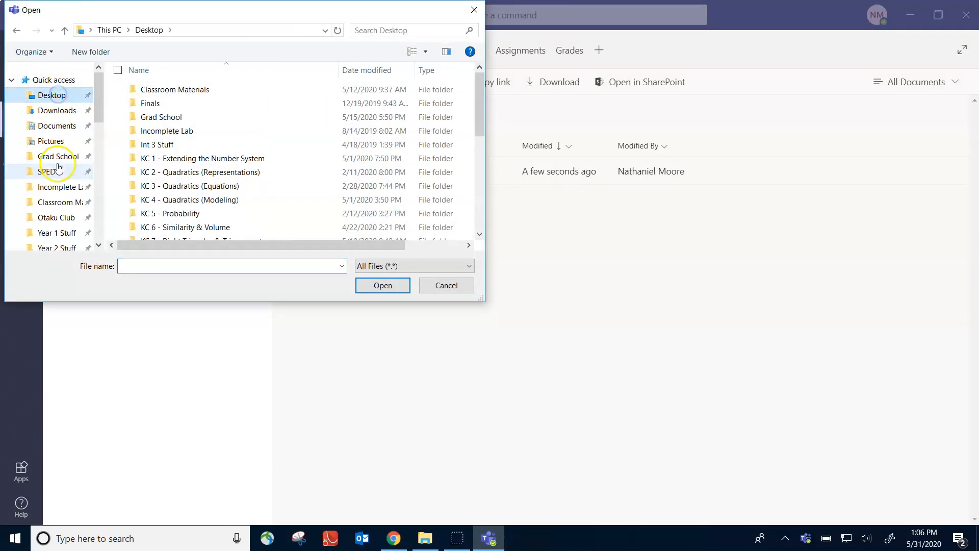
{"action": "left_click_drag", "start_coordinate": [101, 111], "coordinate": [99, 145]}
{"action": "left_click", "coordinate": [69, 145]}
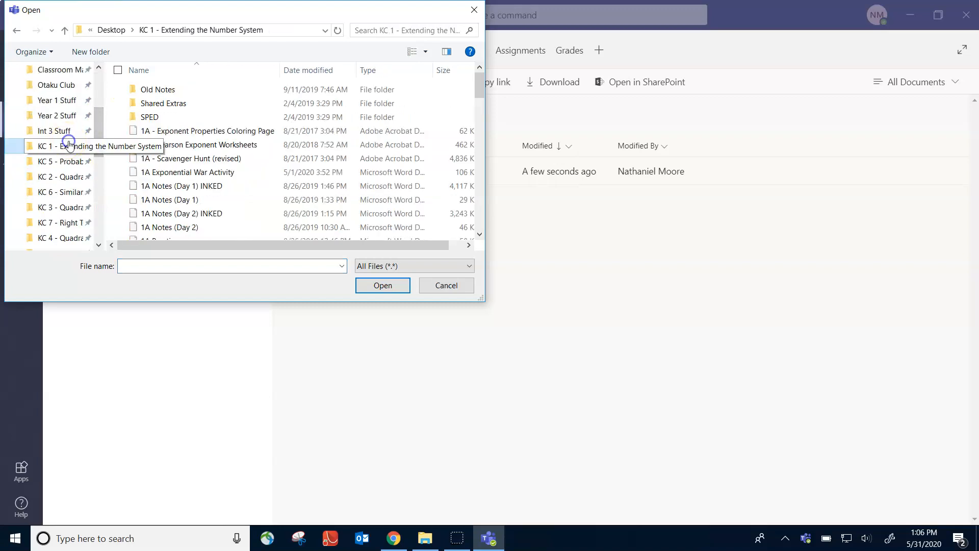
{"action": "left_click", "coordinate": [176, 131]}
{"action": "left_click", "coordinate": [388, 286]}
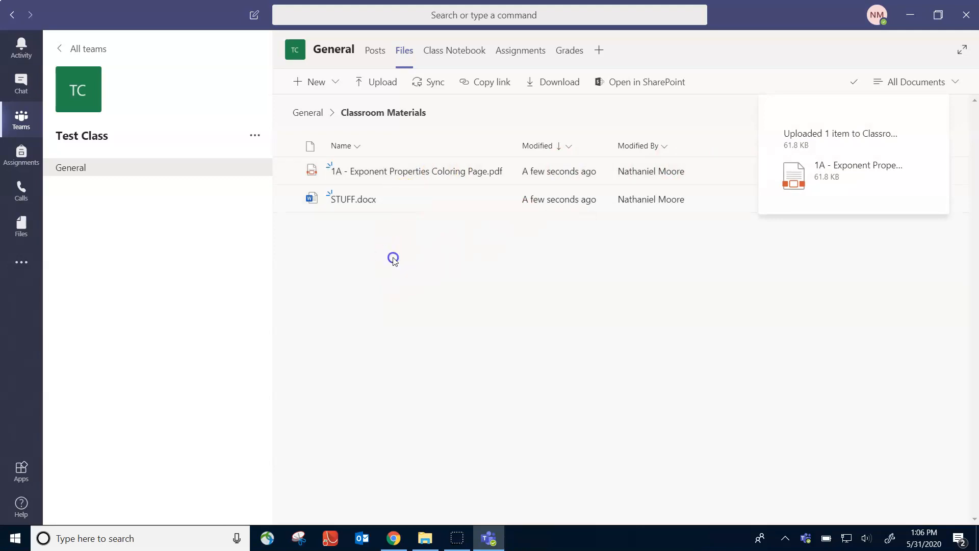
{"action": "left_click", "coordinate": [443, 173]}
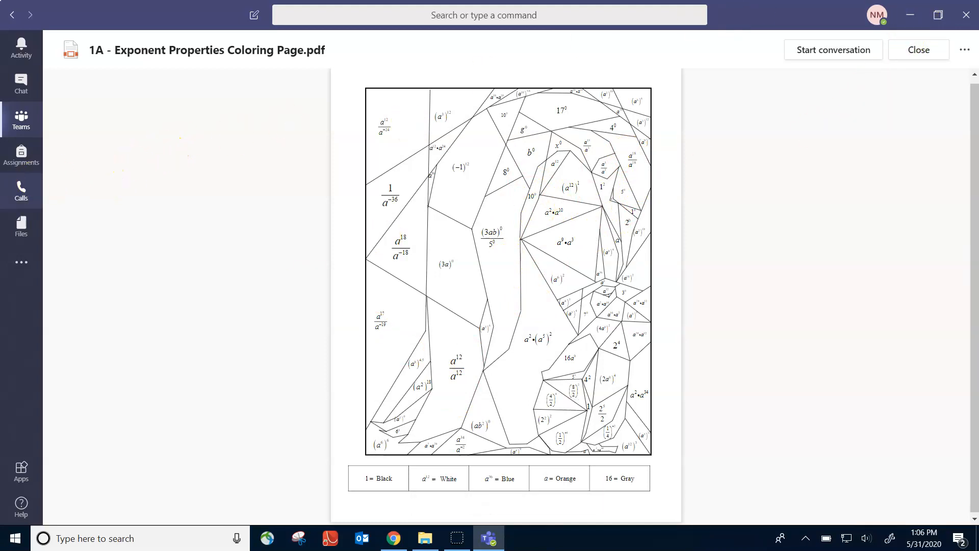
{"action": "left_click", "coordinate": [22, 121]}
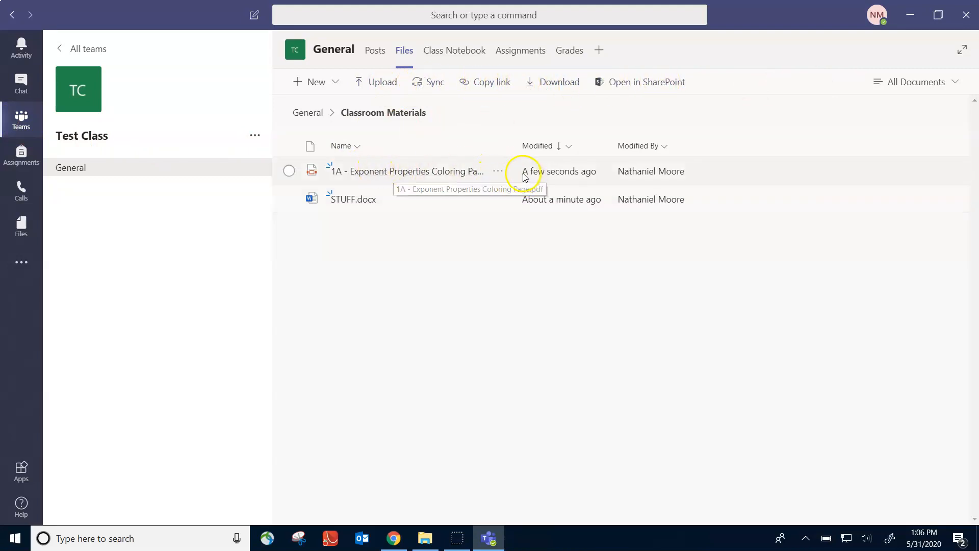
Check the PDF's action list, then reopen Test Class and go from its Files tab back to Posts
{"action": "left_click", "coordinate": [499, 173]}
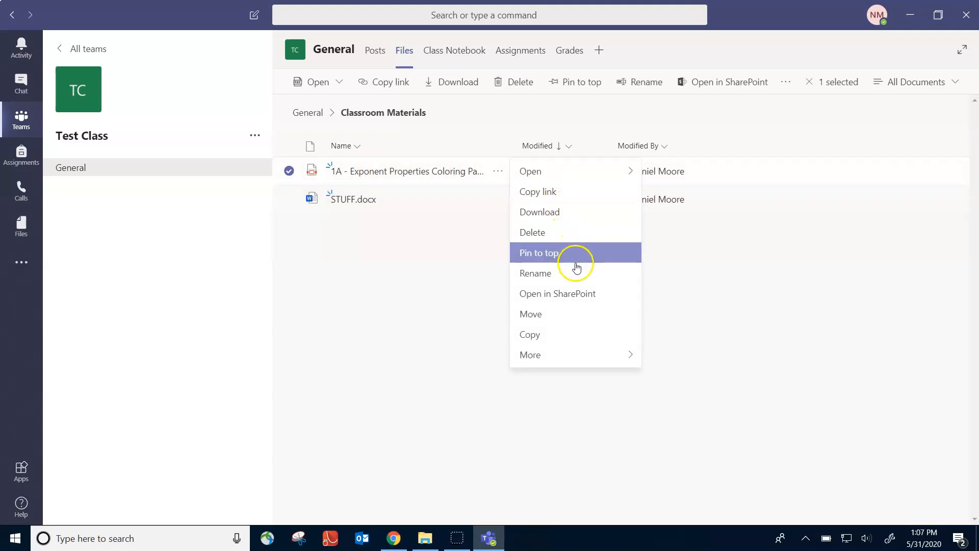
{"action": "left_click", "coordinate": [408, 278]}
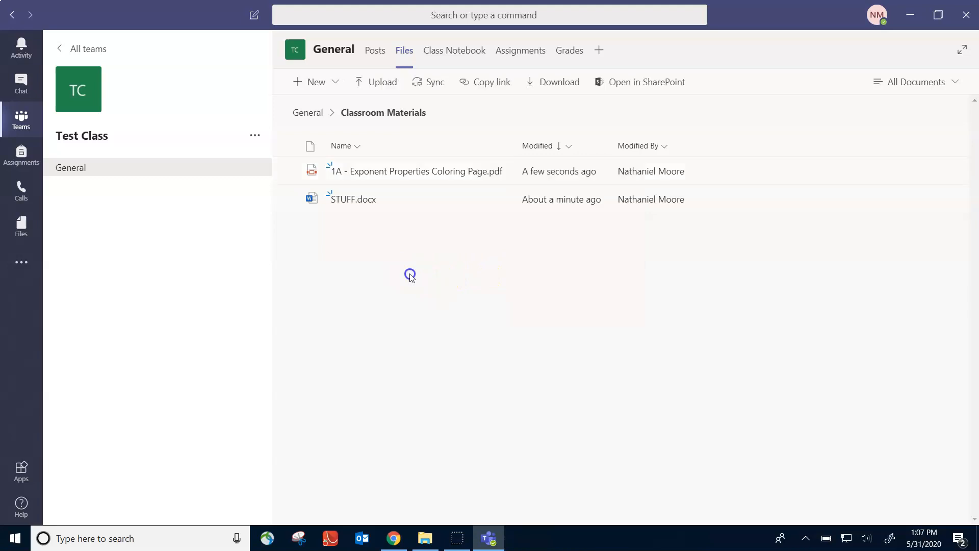
{"action": "left_click", "coordinate": [21, 120]}
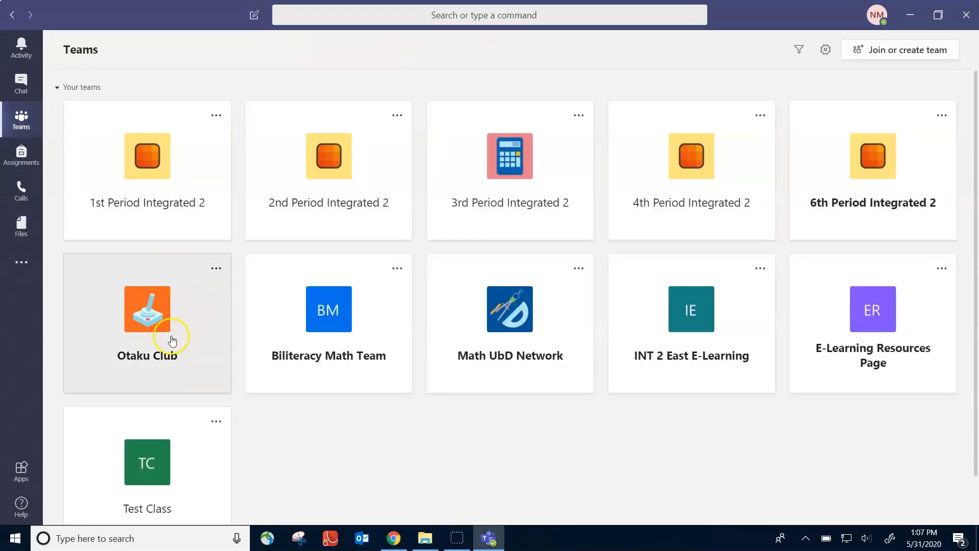
{"action": "left_click", "coordinate": [153, 443]}
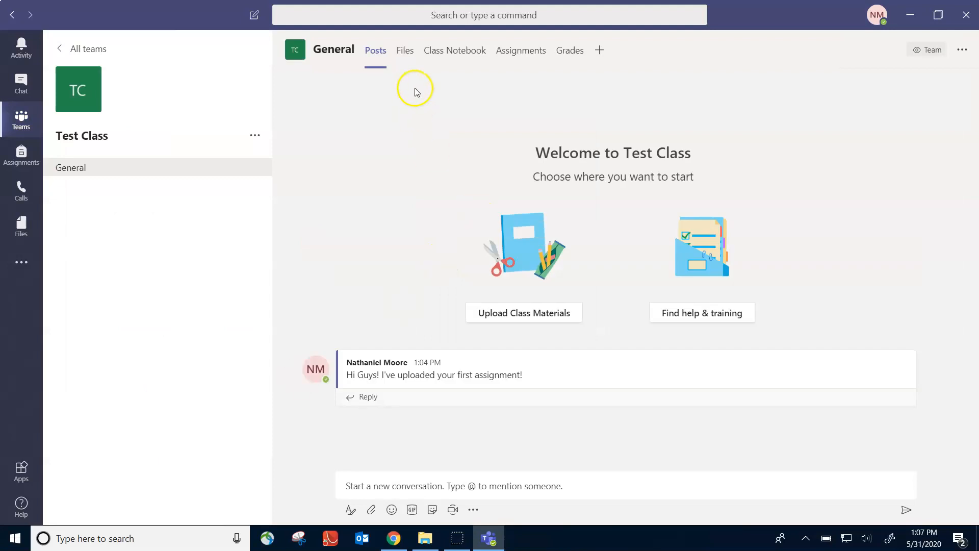
{"action": "left_click", "coordinate": [405, 55]}
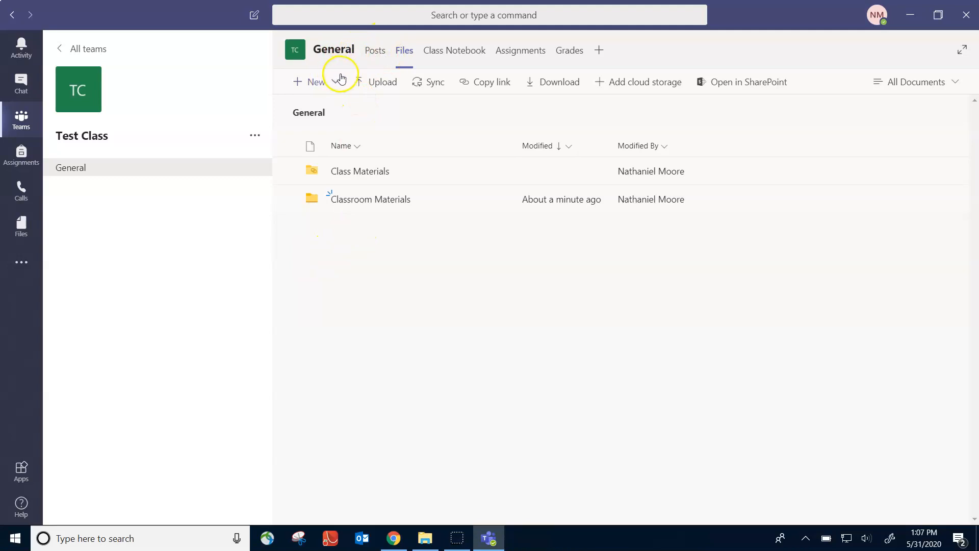
{"action": "left_click", "coordinate": [376, 55]}
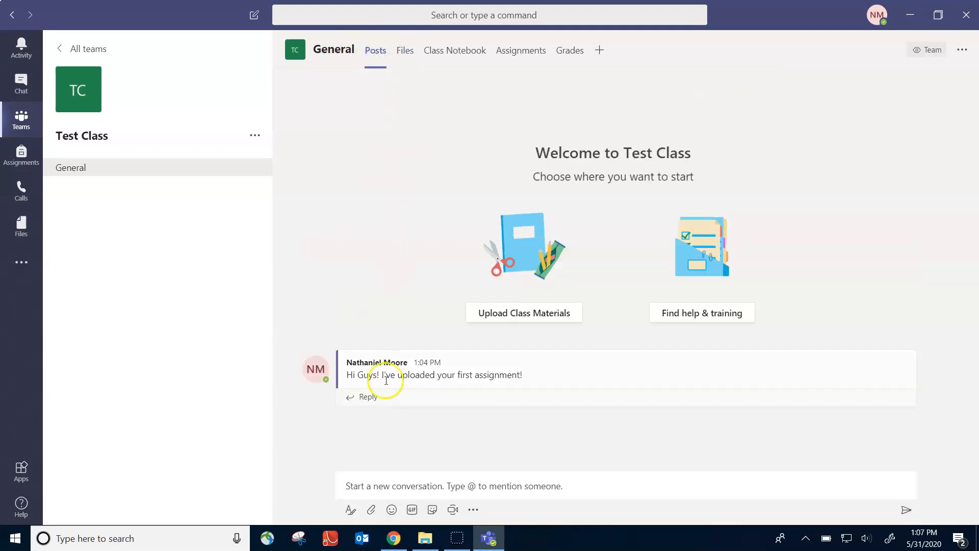
Post 'Hey guys! go to deltamath.com for this weeksassignment!' in the General channel
{"action": "left_click", "coordinate": [372, 483]}
{"action": "type", "text": "He"}
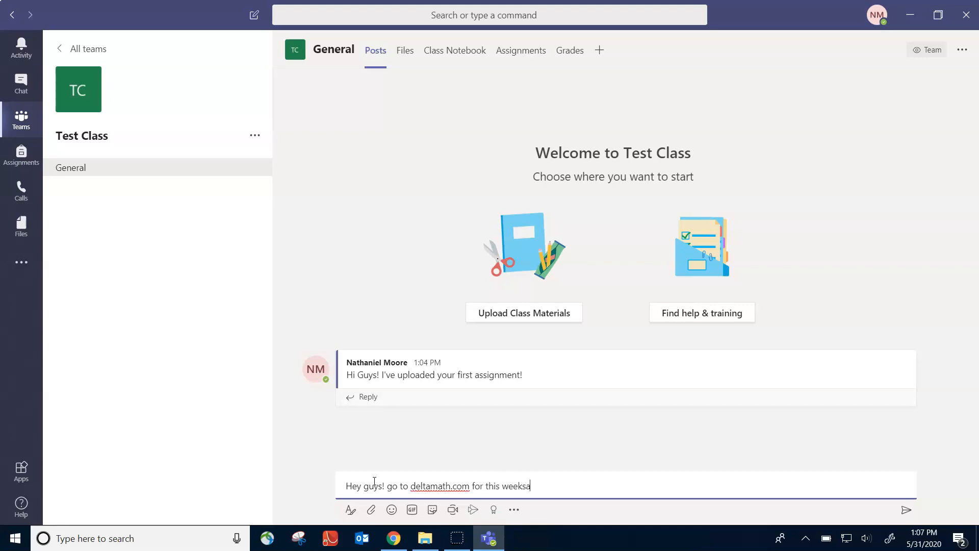
{"action": "type", "text": "!"}
{"action": "key", "text": "Return"}
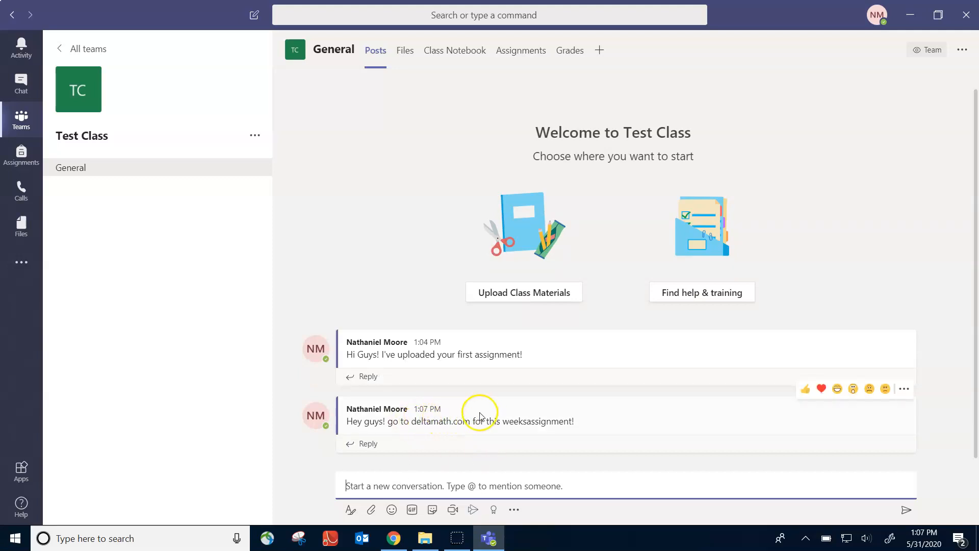
Preview the Blank Notebook setup on the Class Notebook tab, then discard it without creating a notebook
{"action": "left_click", "coordinate": [451, 59]}
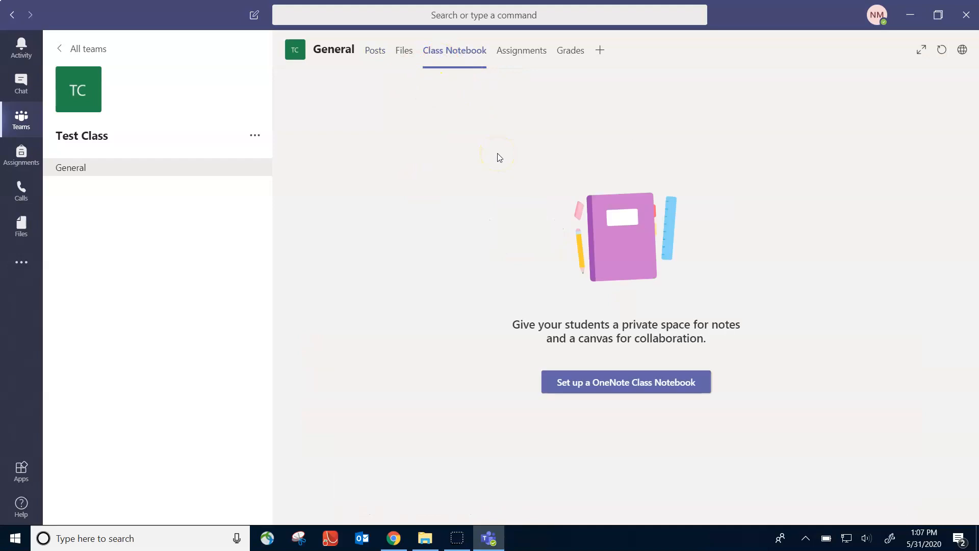
{"action": "left_click", "coordinate": [616, 387]}
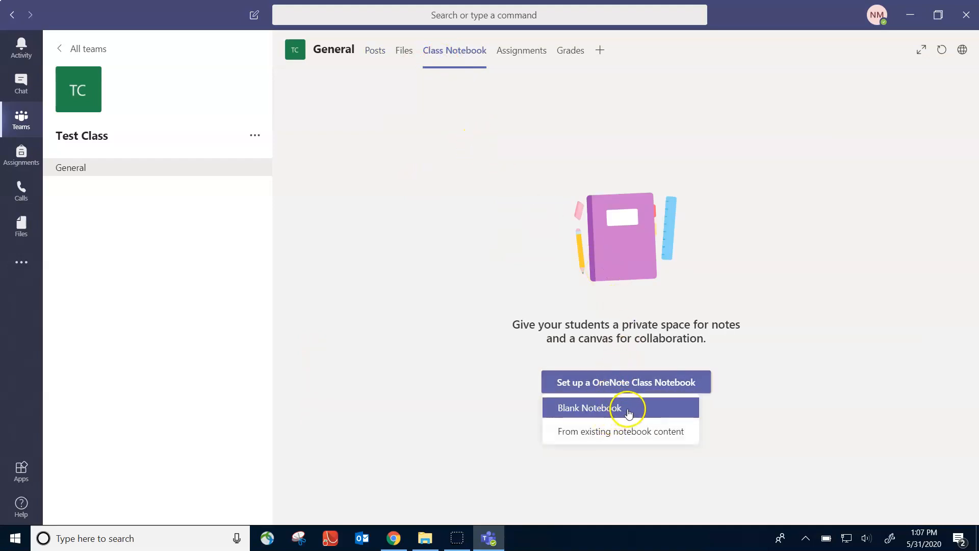
{"action": "left_click", "coordinate": [632, 437]}
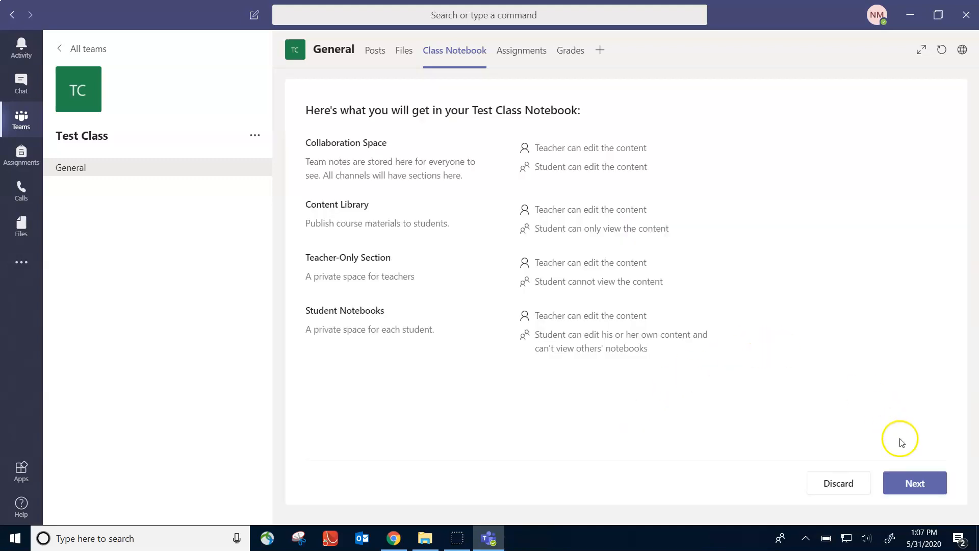
{"action": "left_click", "coordinate": [914, 483]}
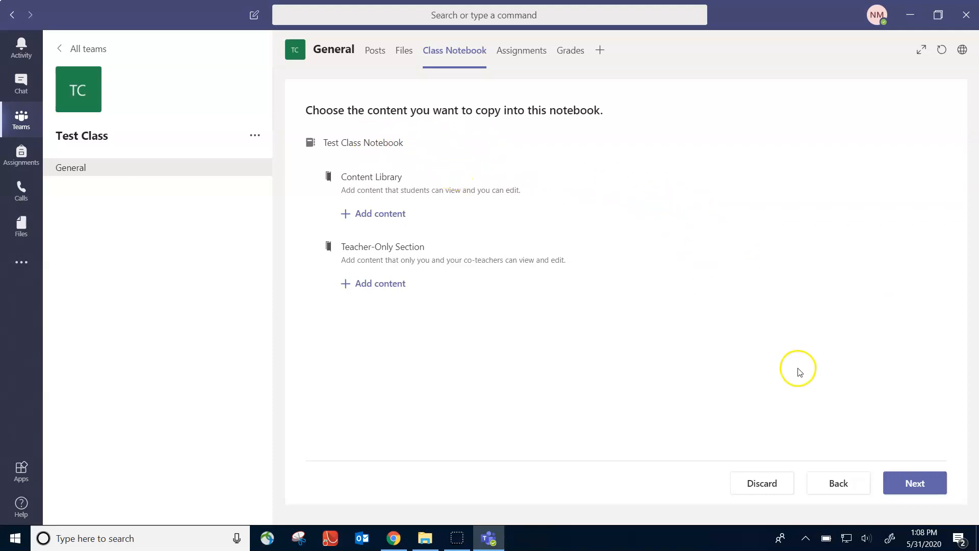
{"action": "left_click", "coordinate": [837, 485]}
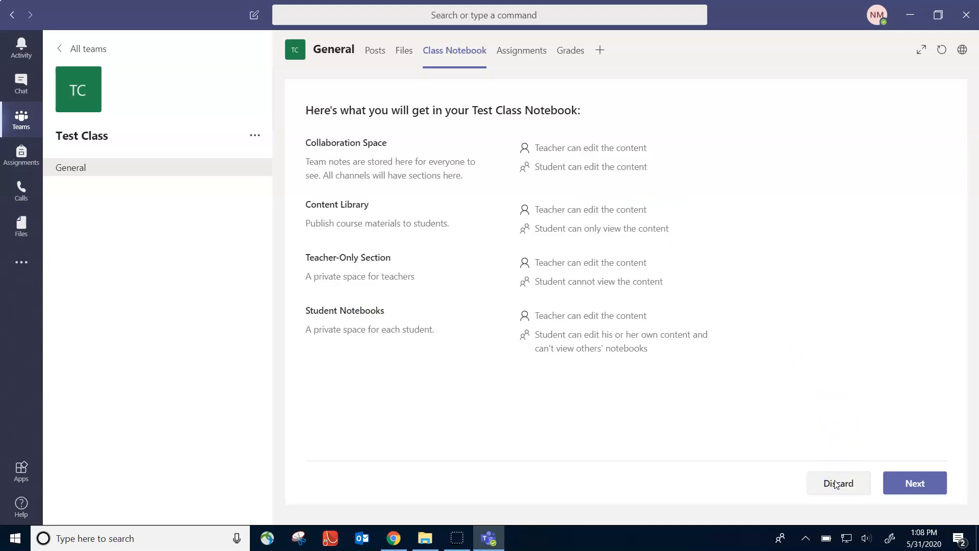
{"action": "left_click", "coordinate": [836, 483]}
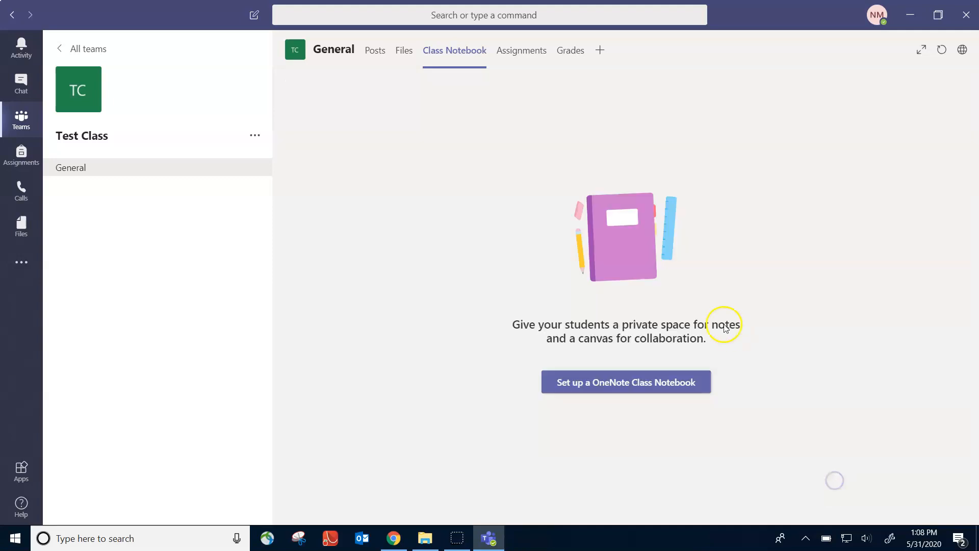
Create a new assignment from the Assignments tab titled 'KC 1A Properties of Exponents!'
{"action": "left_click", "coordinate": [525, 56]}
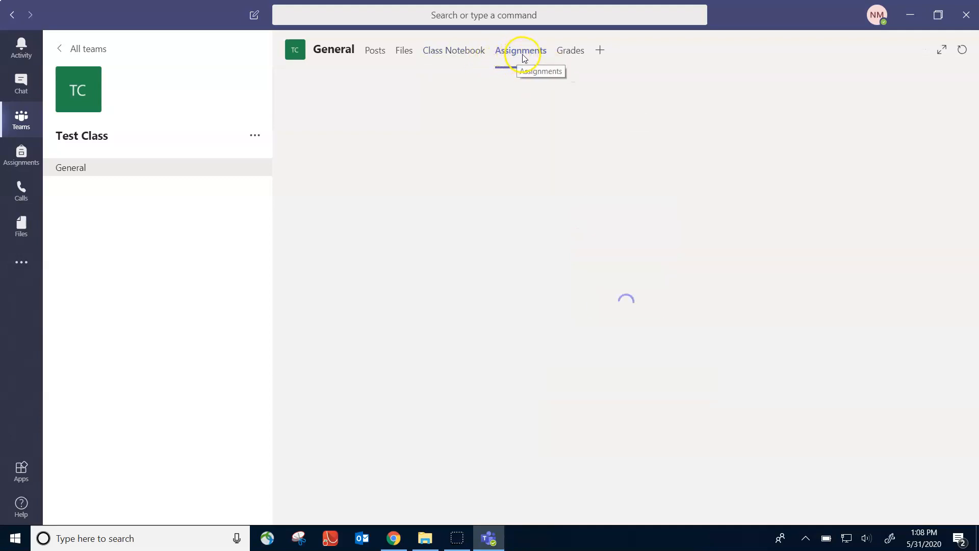
{"action": "left_click", "coordinate": [626, 306]}
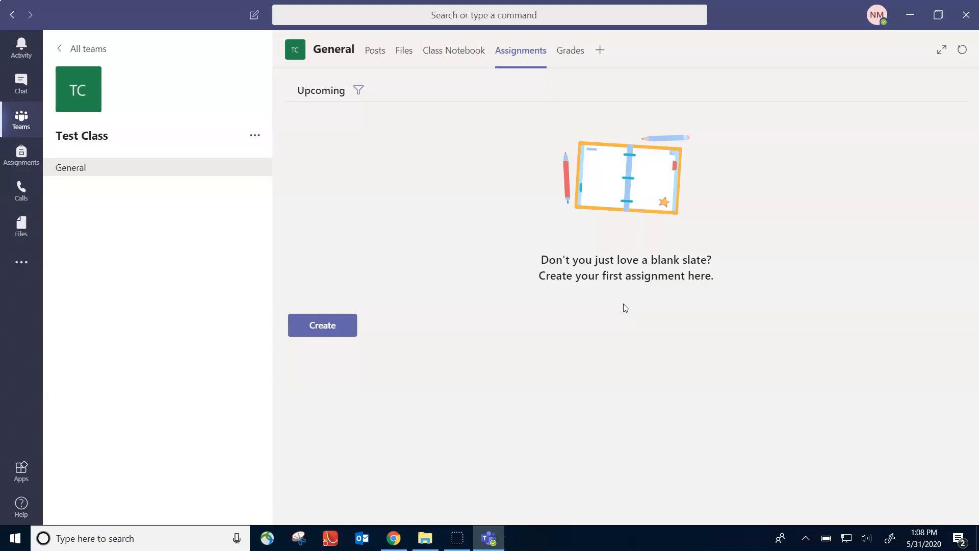
{"action": "left_click", "coordinate": [336, 329]}
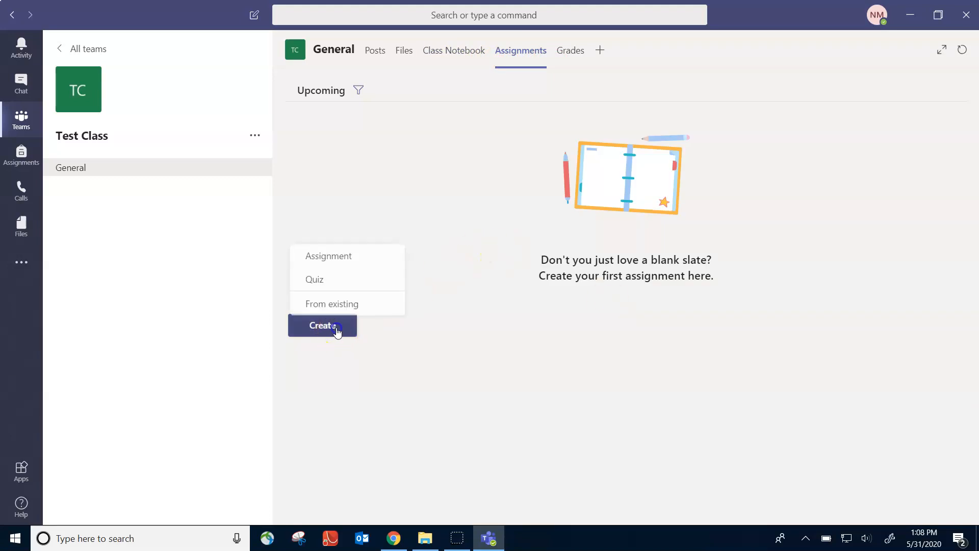
{"action": "left_click", "coordinate": [340, 260]}
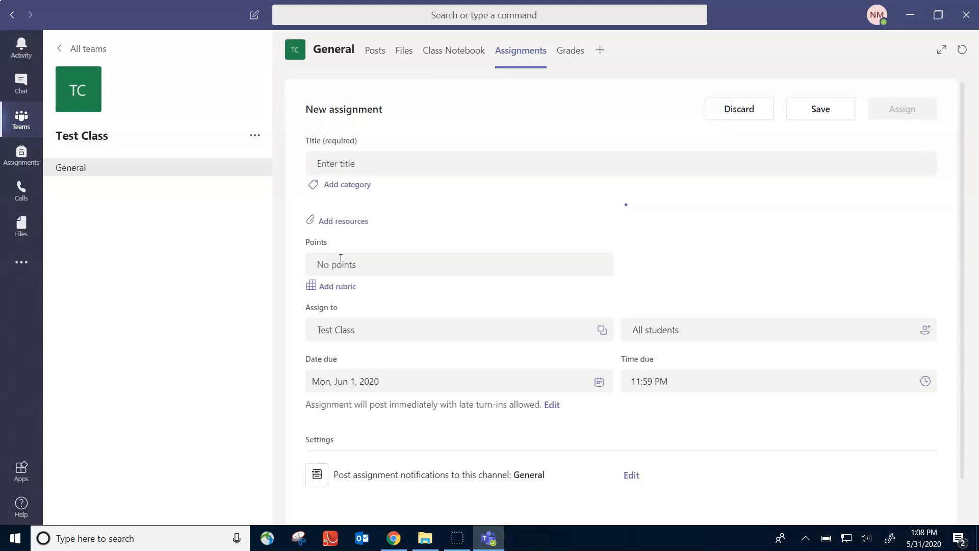
{"action": "left_click", "coordinate": [370, 163]}
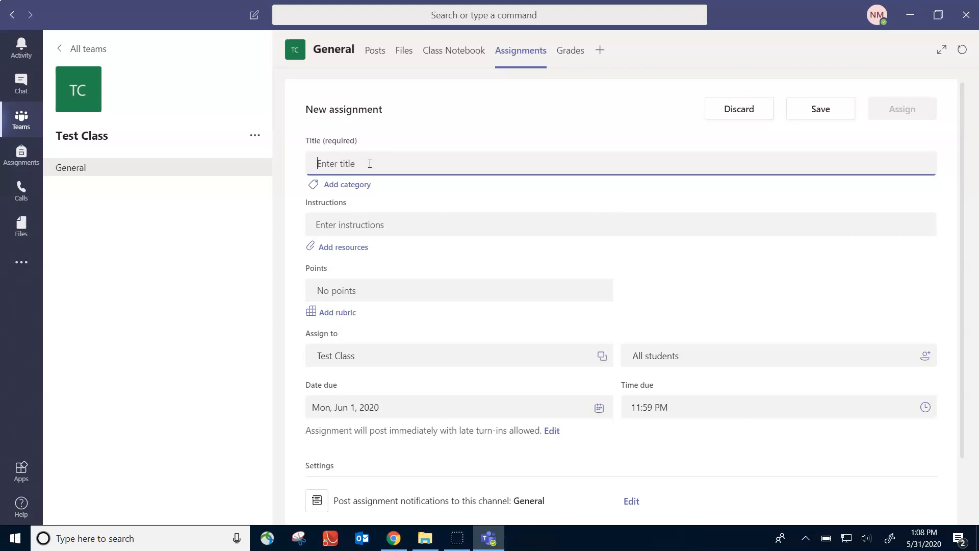
{"action": "type", "text": "Expo"}
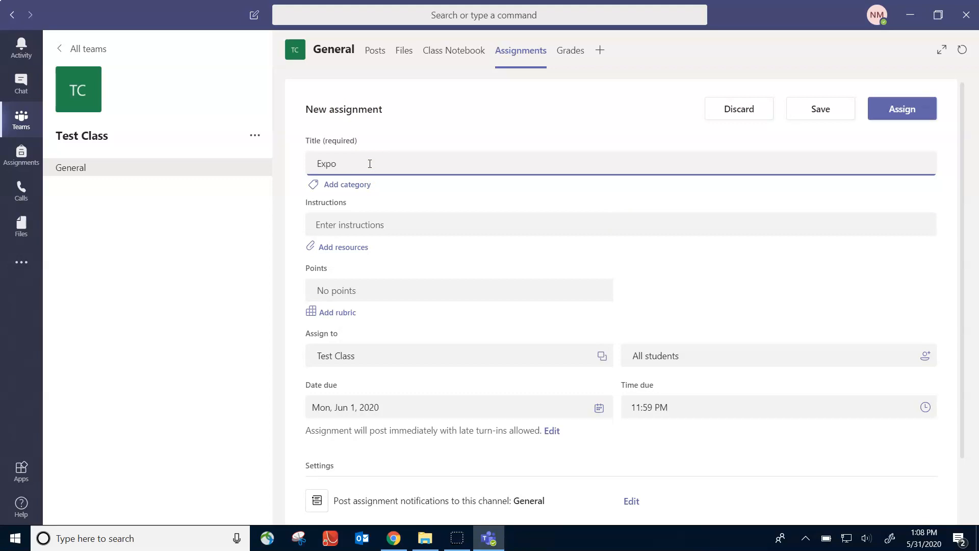
{"action": "key", "text": "BackSpace"}
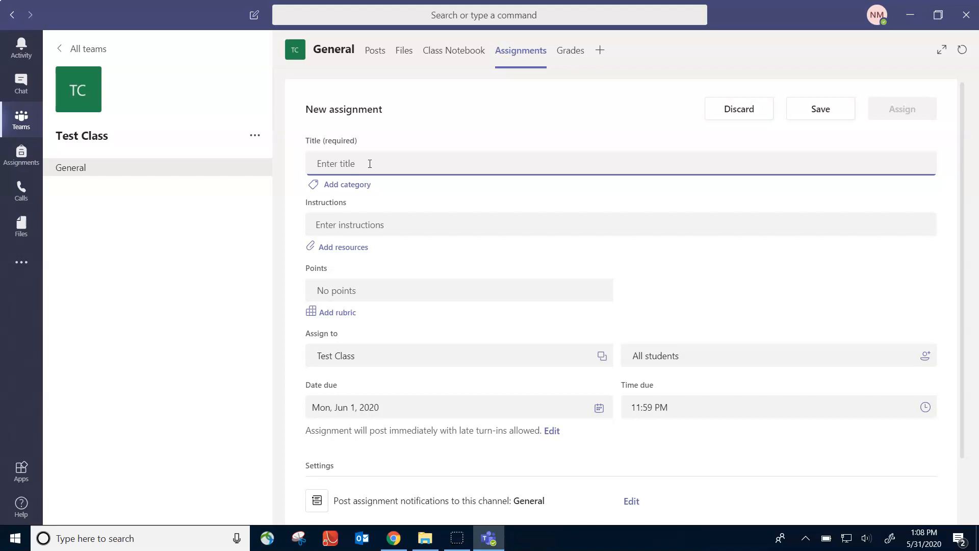
{"action": "type", "text": "KC 1A Properties of Exponents!"}
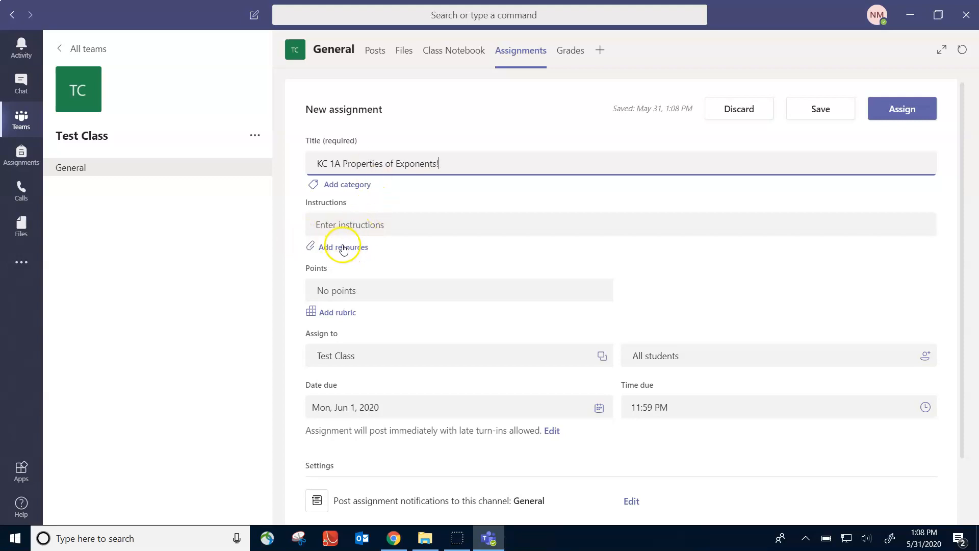
{"action": "left_click", "coordinate": [365, 227]}
Attach '1A - Exponent Properties Coloring Page.pdf' from this device as an assignment resource
{"action": "left_click", "coordinate": [363, 253]}
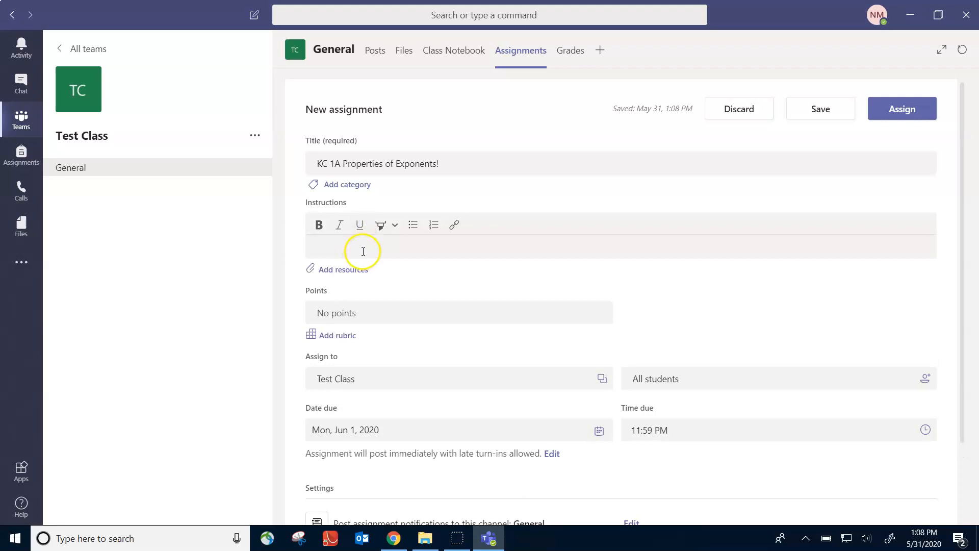
{"action": "left_click", "coordinate": [357, 276]}
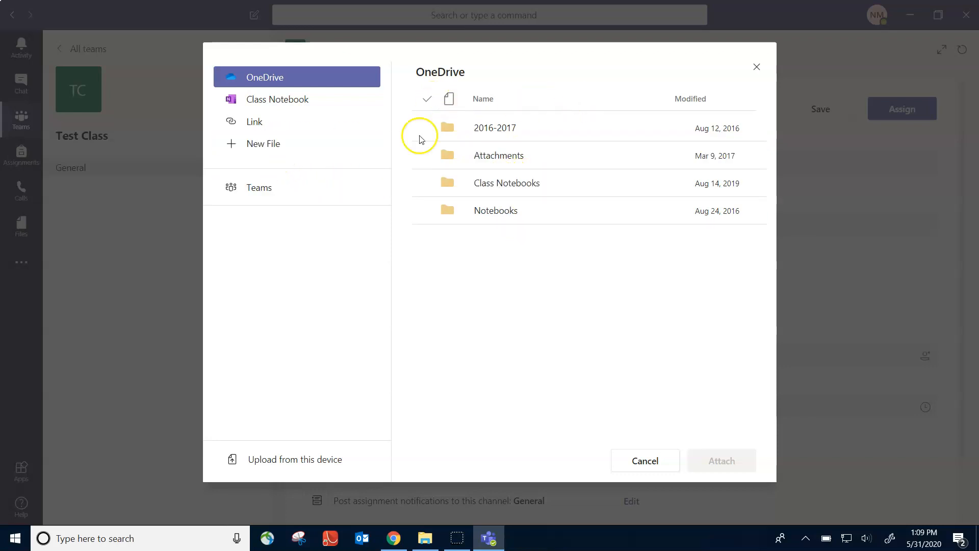
{"action": "left_click", "coordinate": [292, 470]}
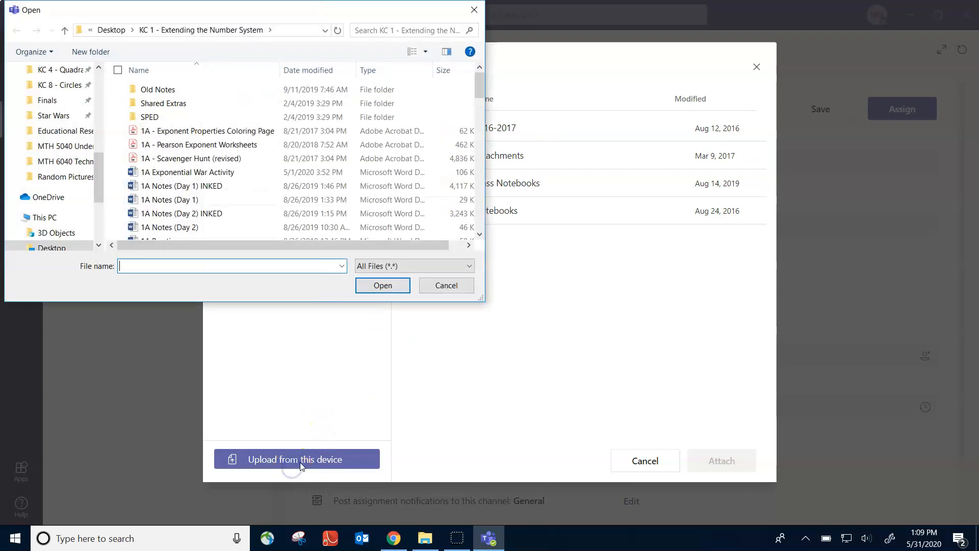
{"action": "left_click", "coordinate": [204, 132]}
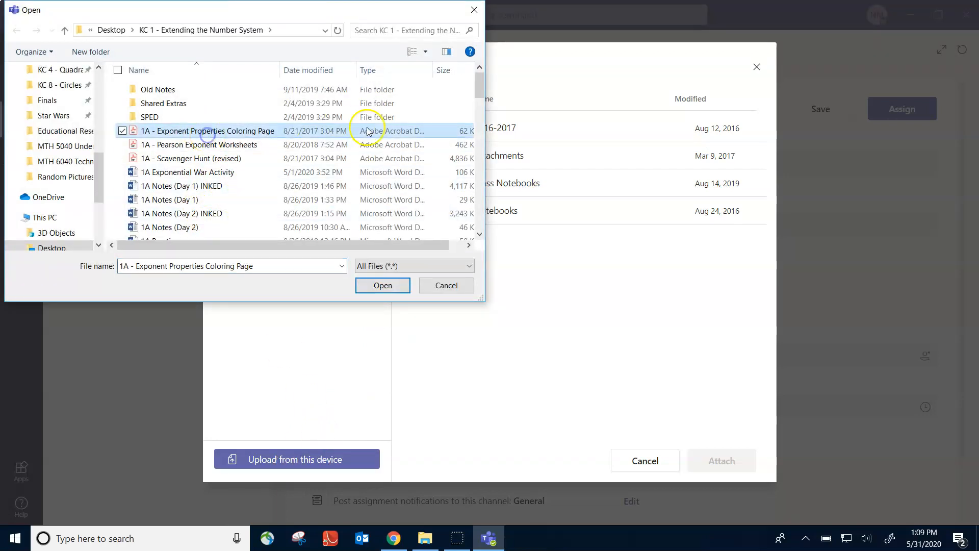
{"action": "left_click", "coordinate": [385, 287]}
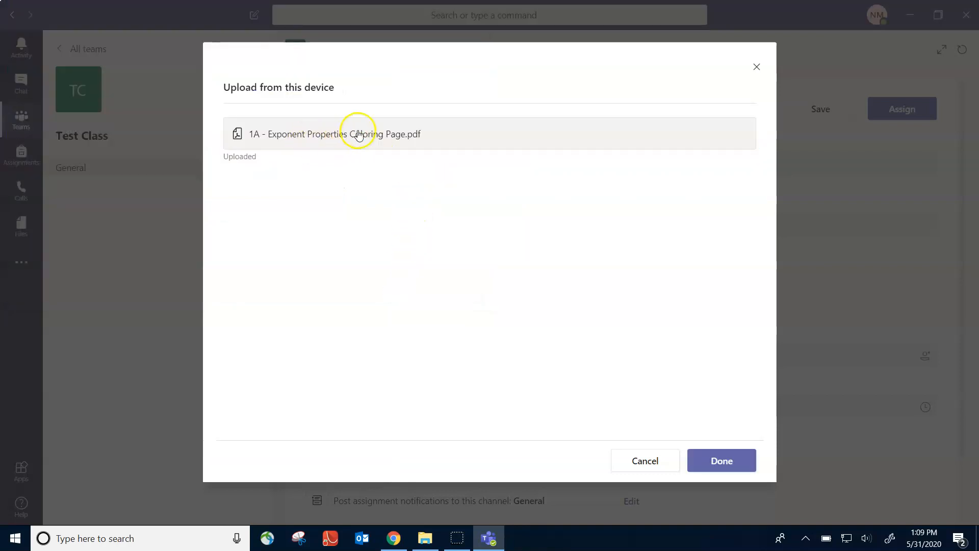
{"action": "left_click", "coordinate": [728, 468]}
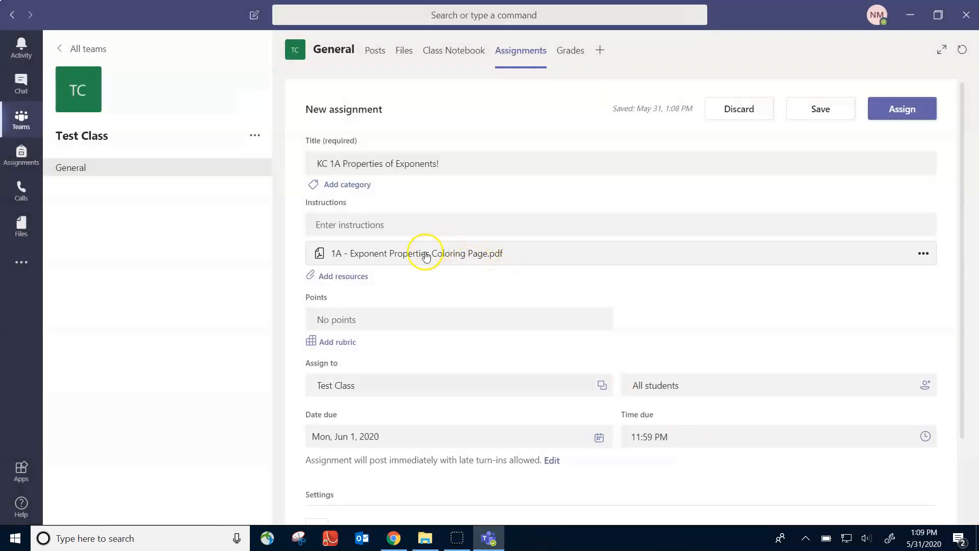
{"action": "left_click", "coordinate": [385, 224]}
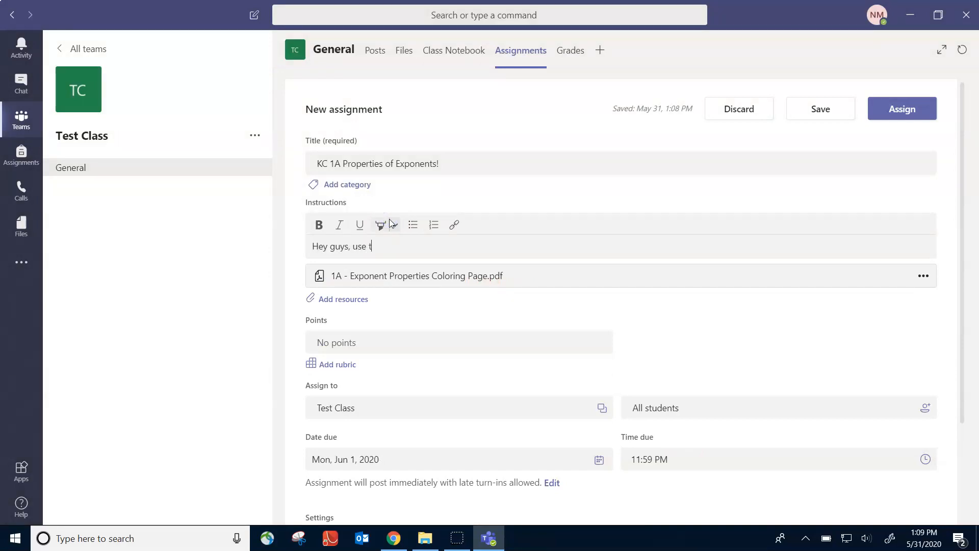
Enter the instructions 'Hey guys, use the peroperties of exponents for this assignment! It is due on wednesday 5/31'
{"action": "type", "text": "Hey guys, use the peroperties of exponents for this assignment! It is due on wednesday 5/31"}
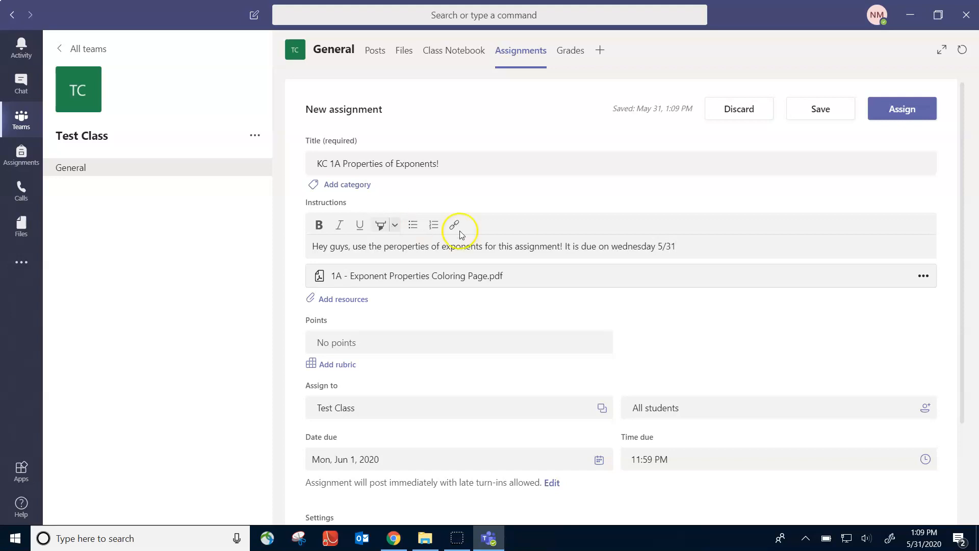
{"action": "left_click", "coordinate": [372, 347]}
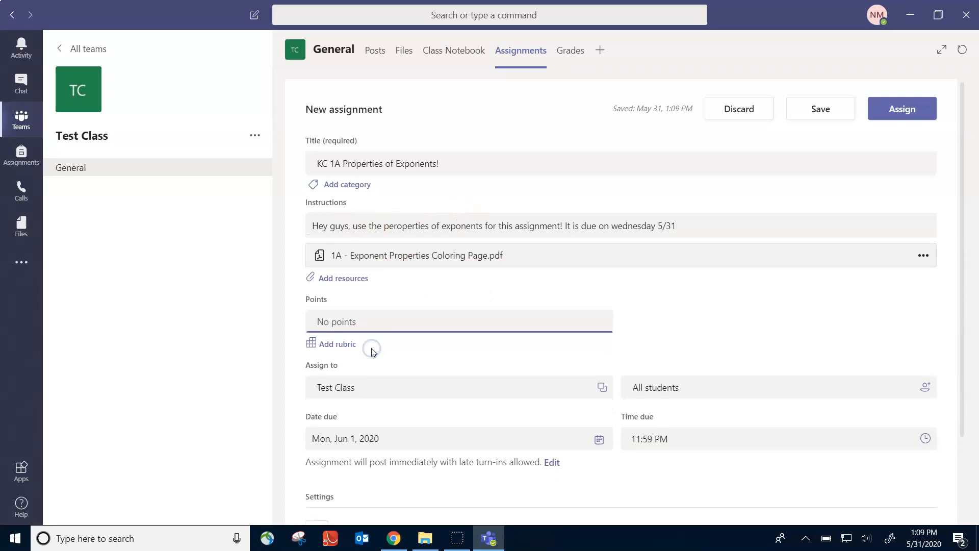
Open a new rubric and close it without adding one to the assignment
{"action": "left_click", "coordinate": [334, 343]}
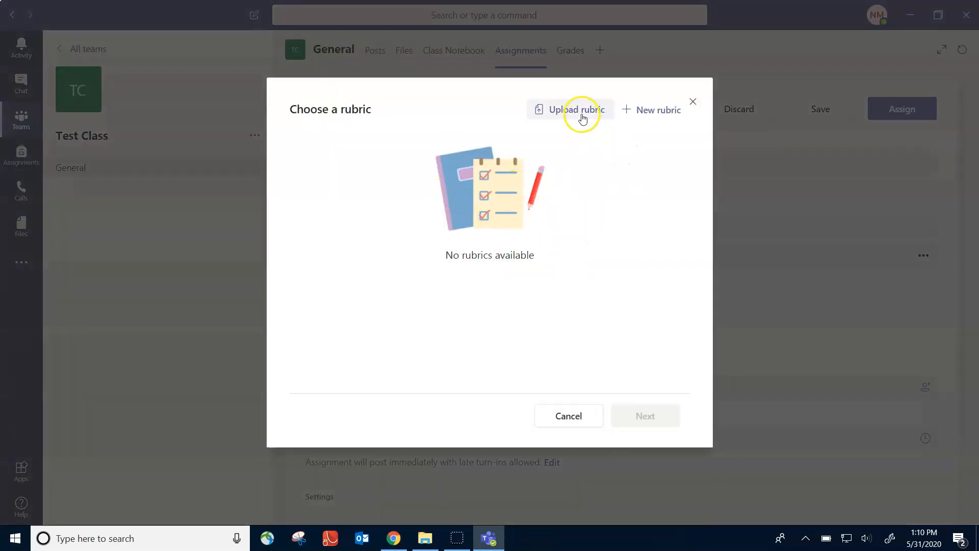
{"action": "left_click", "coordinate": [654, 117]}
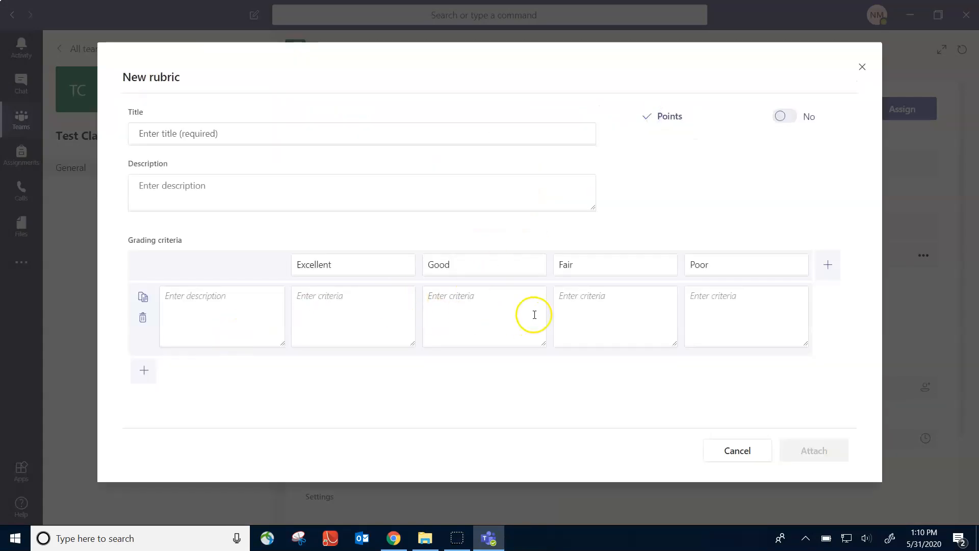
{"action": "left_click", "coordinate": [862, 67]}
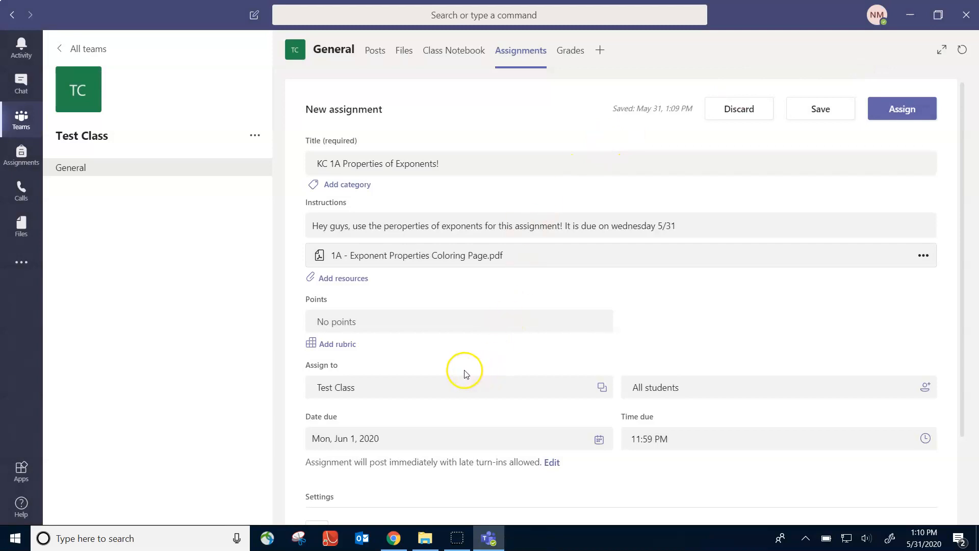
Keep the assignment targeted at Test Class and all students, then scroll down the form
{"action": "left_click", "coordinate": [440, 390]}
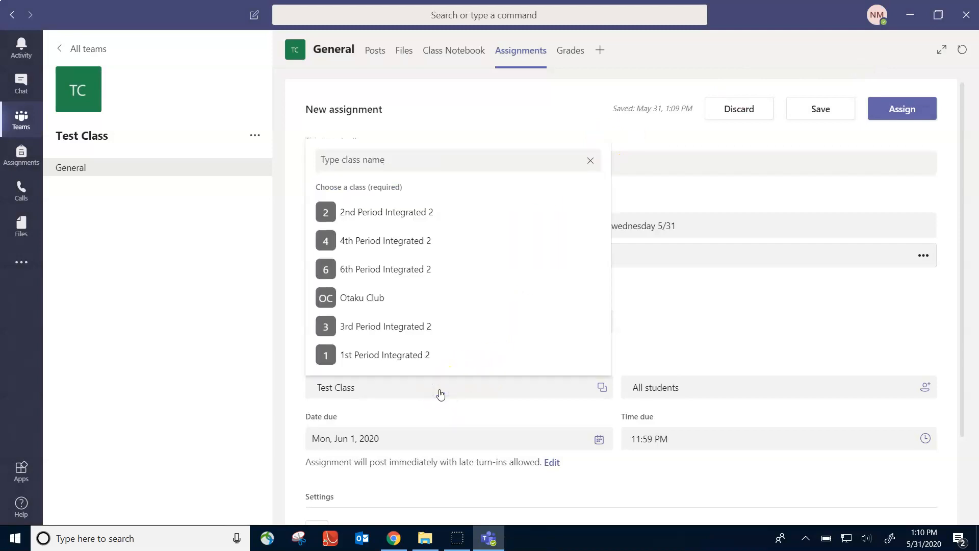
{"action": "left_click", "coordinate": [735, 317]}
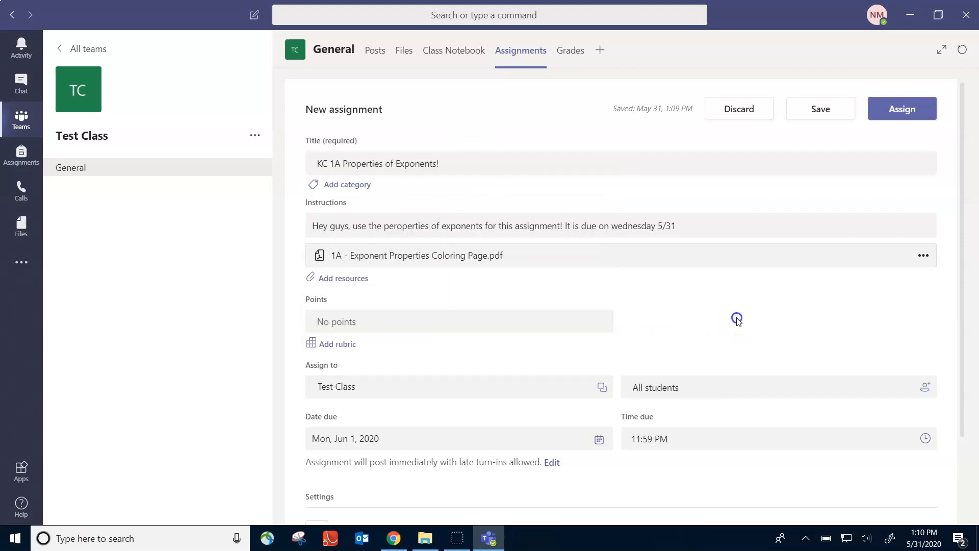
{"action": "left_click", "coordinate": [705, 388]}
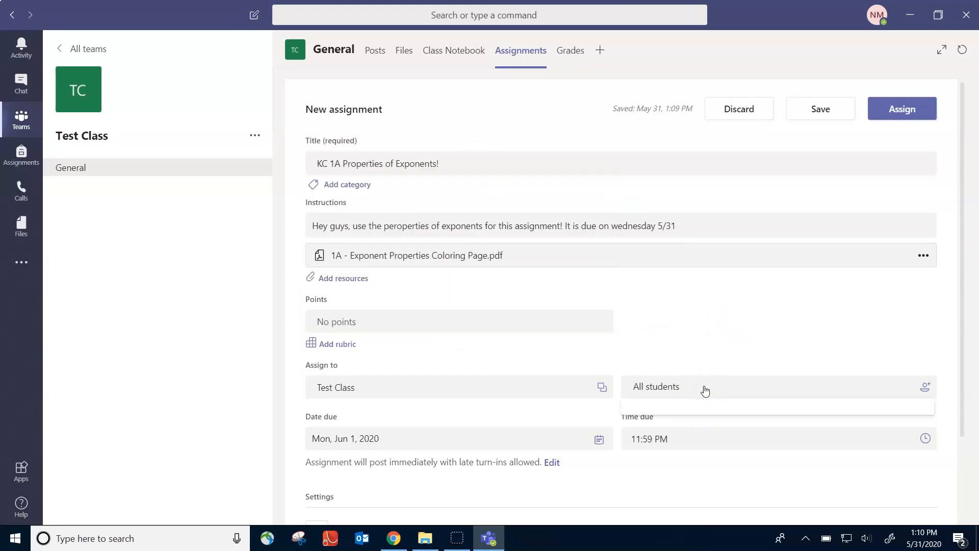
{"action": "left_click", "coordinate": [713, 333]}
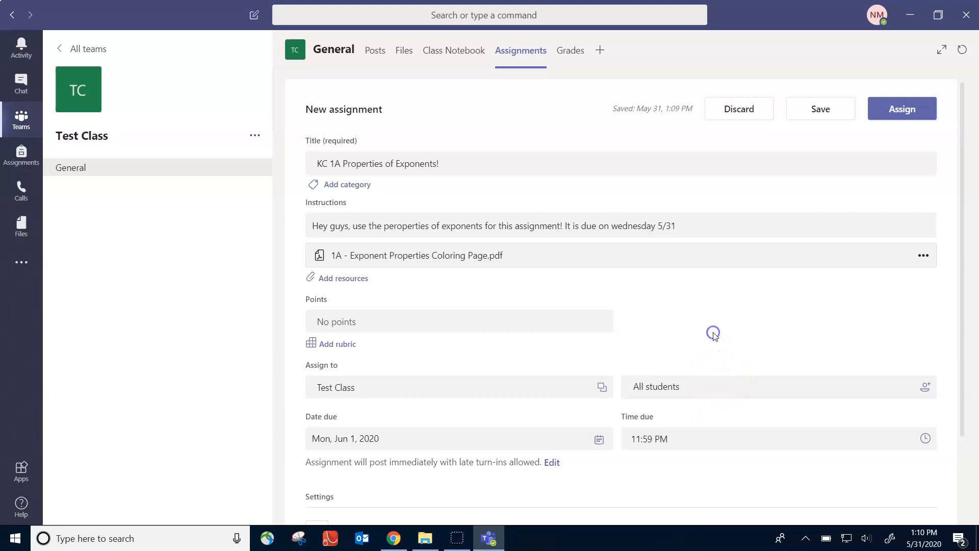
{"action": "scroll", "coordinate": [636, 319], "scroll_direction": "down", "scroll_amount": 2}
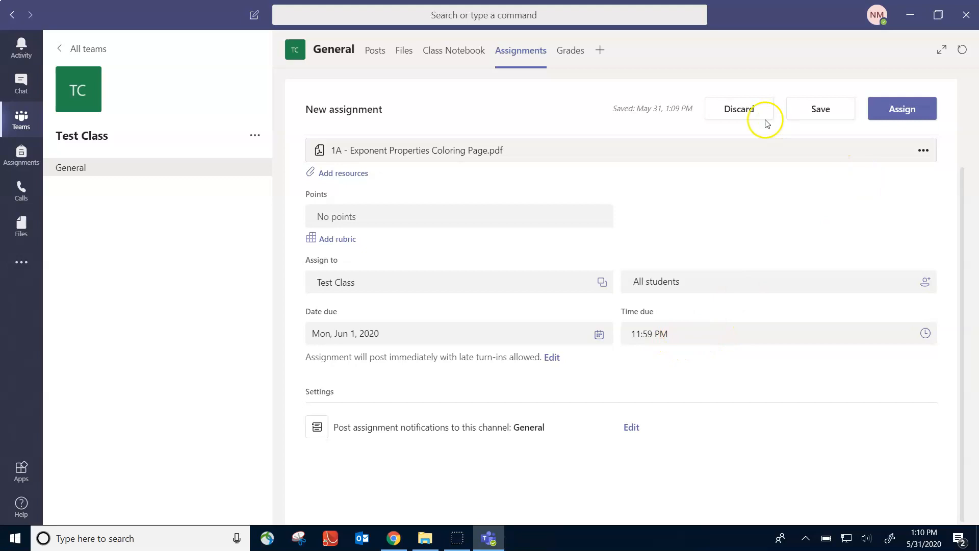
Assign 'KC 1A Properties of Exponents!', then check Activity and Chat before returning to Test Class
{"action": "left_click", "coordinate": [901, 110]}
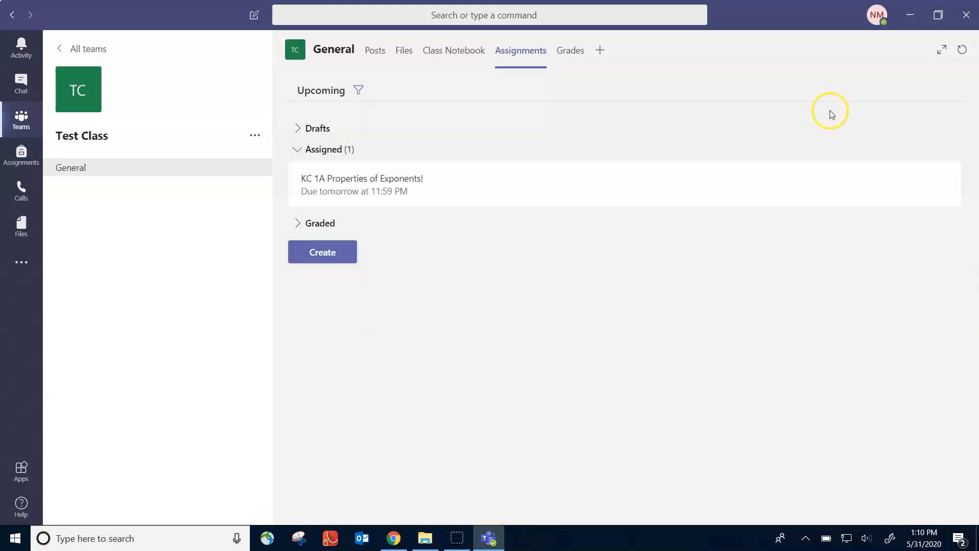
{"action": "left_click", "coordinate": [322, 224]}
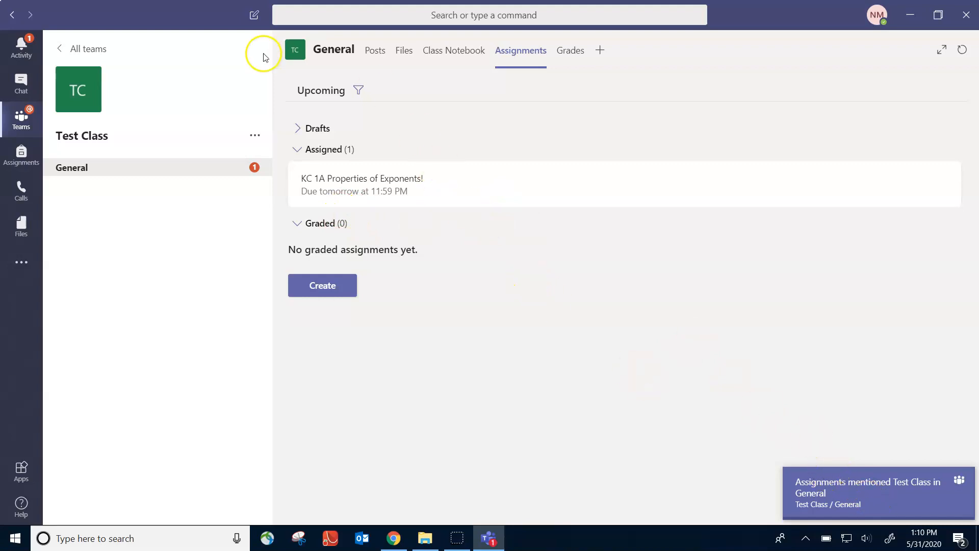
{"action": "left_click", "coordinate": [23, 57]}
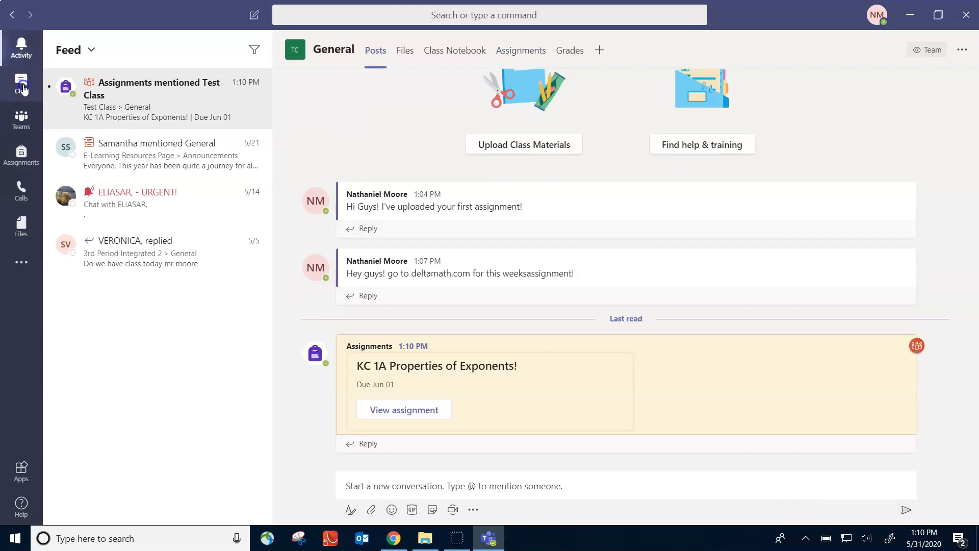
{"action": "left_click", "coordinate": [21, 84]}
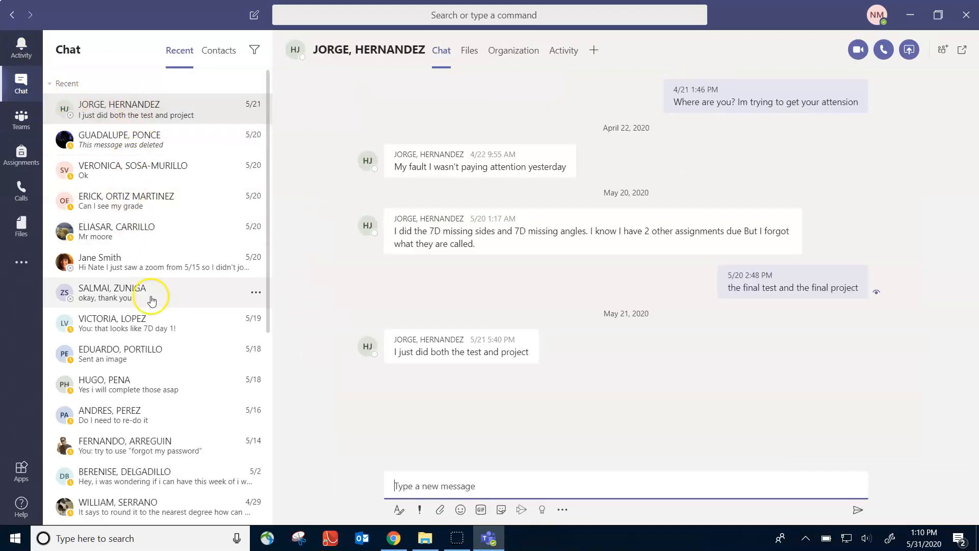
{"action": "left_click", "coordinate": [144, 385]}
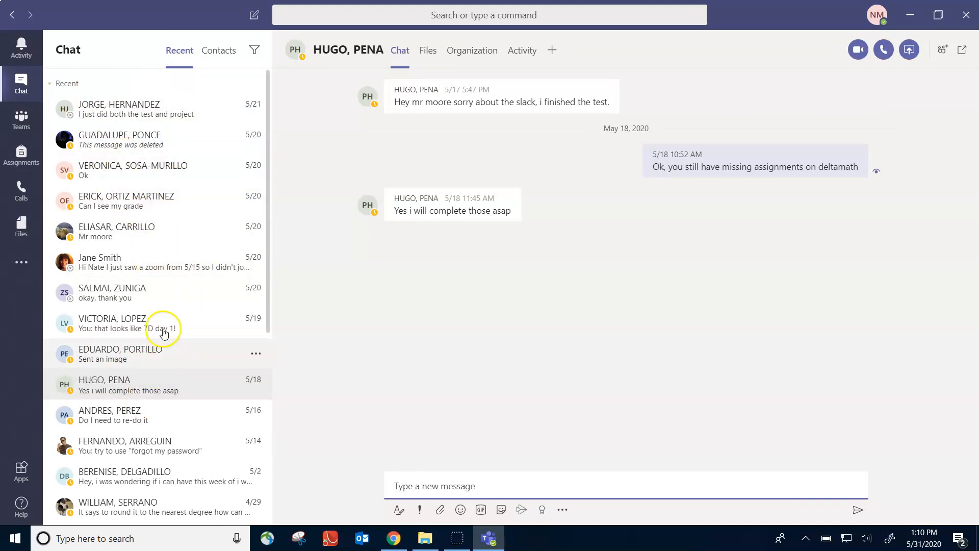
{"action": "left_click", "coordinate": [23, 127]}
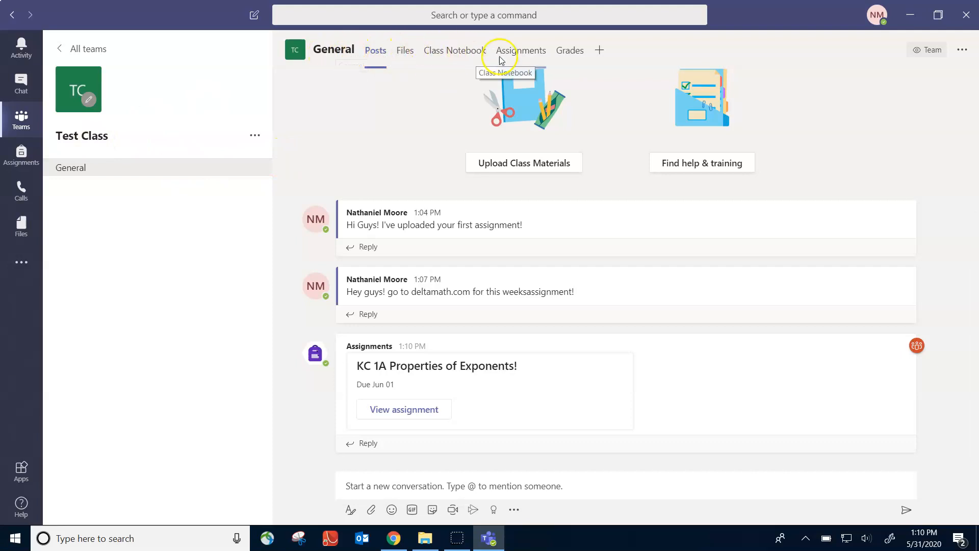
Try creating a quiz with a new Microsoft Form, then abandon it and return to the Assignments tab
{"action": "left_click", "coordinate": [525, 54]}
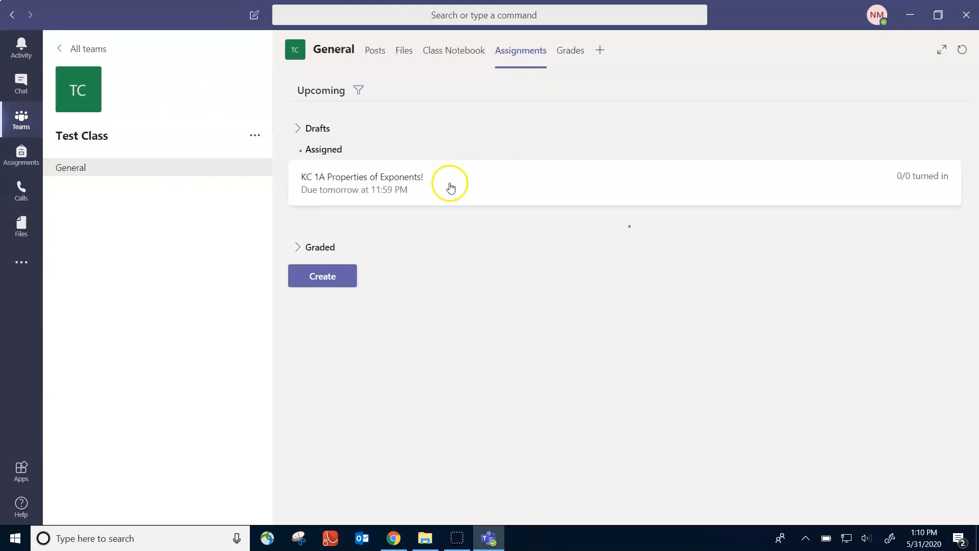
{"action": "left_click", "coordinate": [327, 254]}
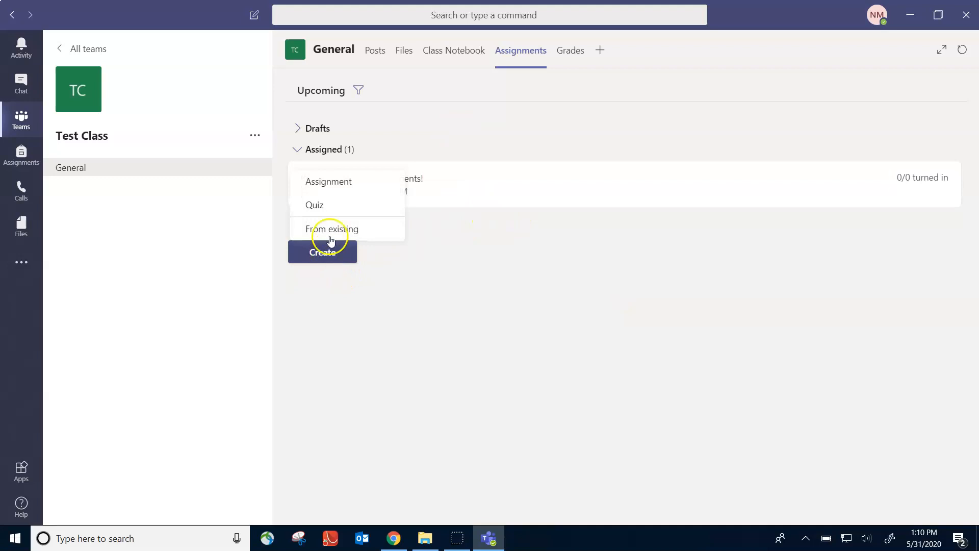
{"action": "left_click", "coordinate": [328, 206]}
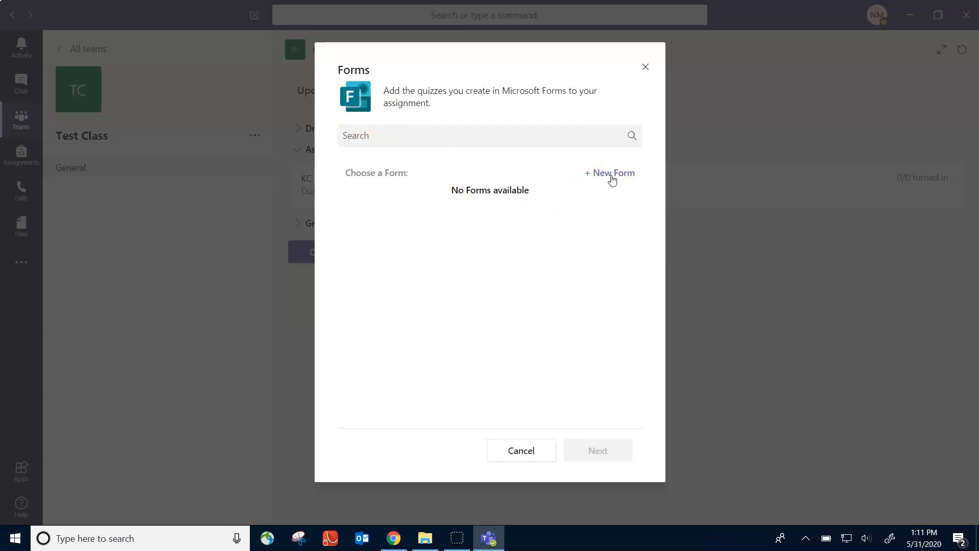
{"action": "left_click", "coordinate": [612, 175]}
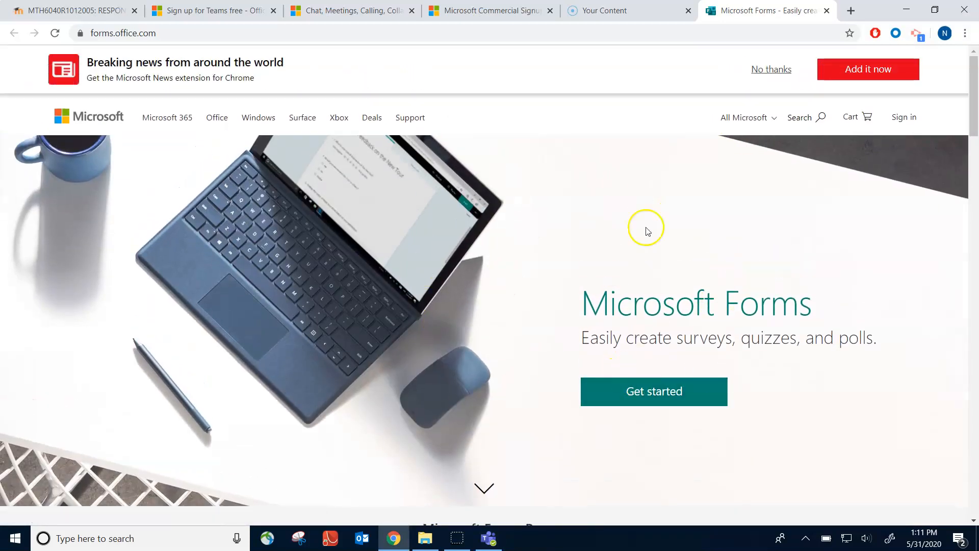
{"action": "left_click", "coordinate": [827, 11]}
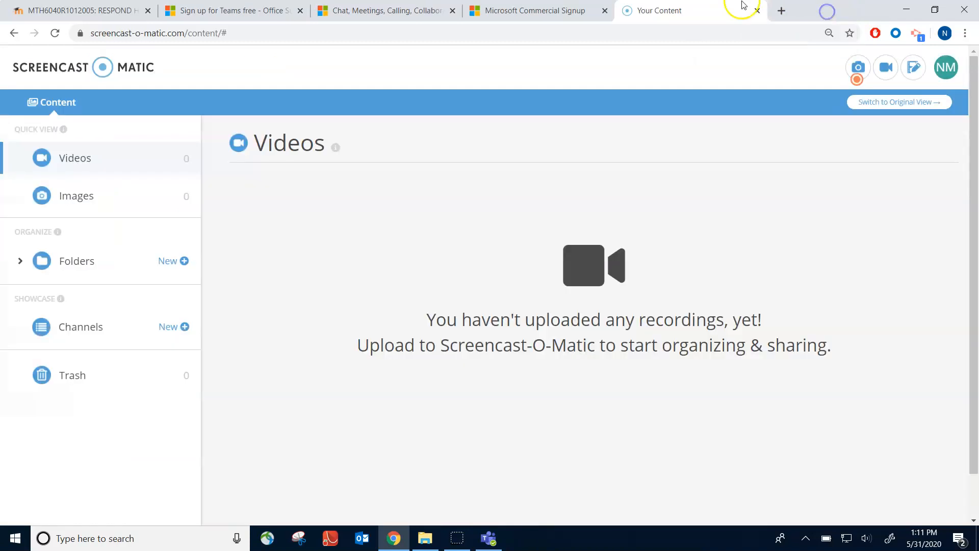
{"action": "left_click", "coordinate": [906, 9]}
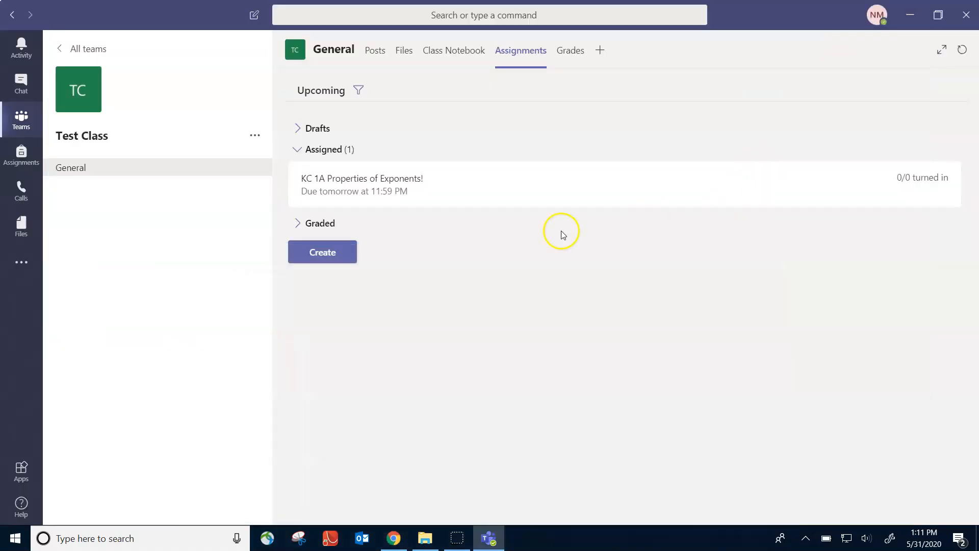
Return to the Teams grid listing all eleven teams, including the period classes and Test Class
{"action": "left_click", "coordinate": [340, 322]}
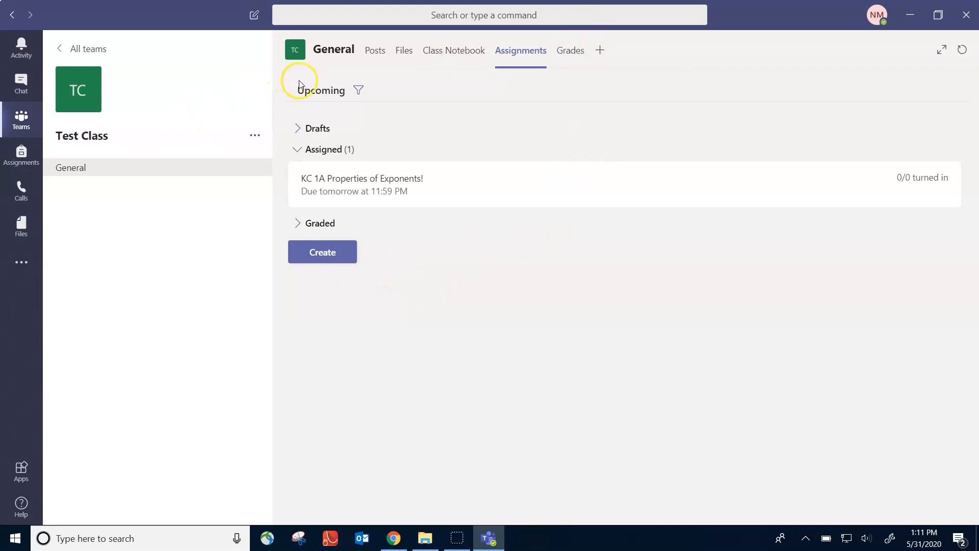
{"action": "left_click", "coordinate": [22, 128]}
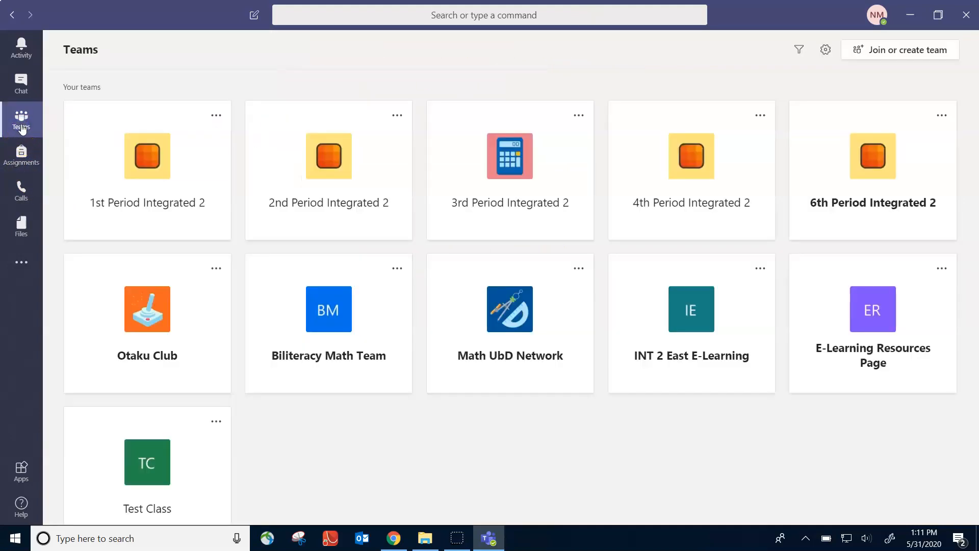
Open the 1st Period Integrated 2 team and choose Manage team from its options menu
{"action": "left_click", "coordinate": [160, 161]}
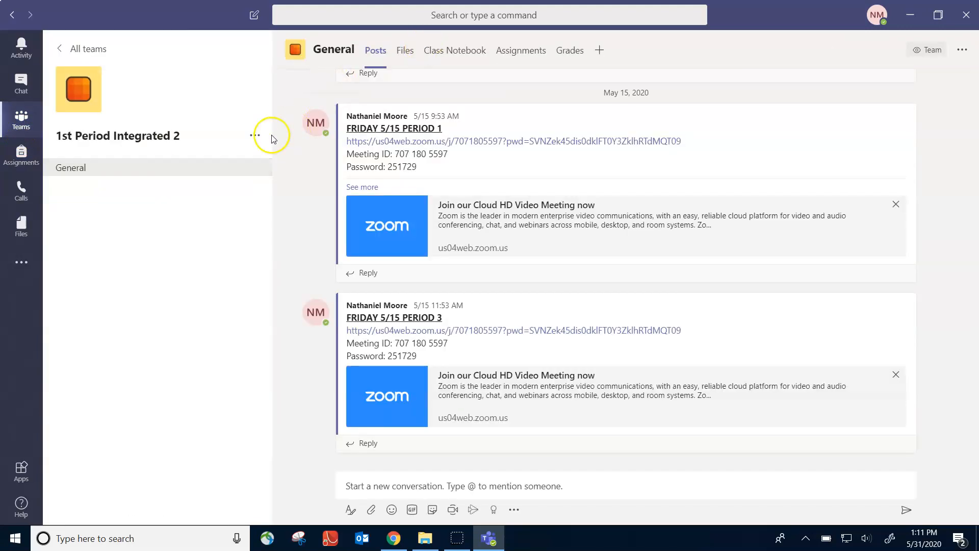
{"action": "left_click", "coordinate": [256, 136]}
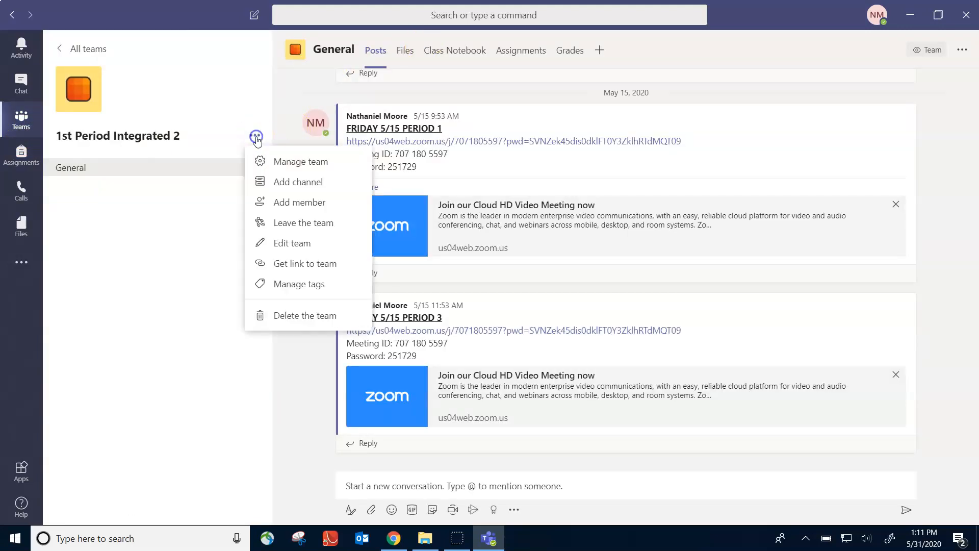
{"action": "left_click", "coordinate": [319, 163]}
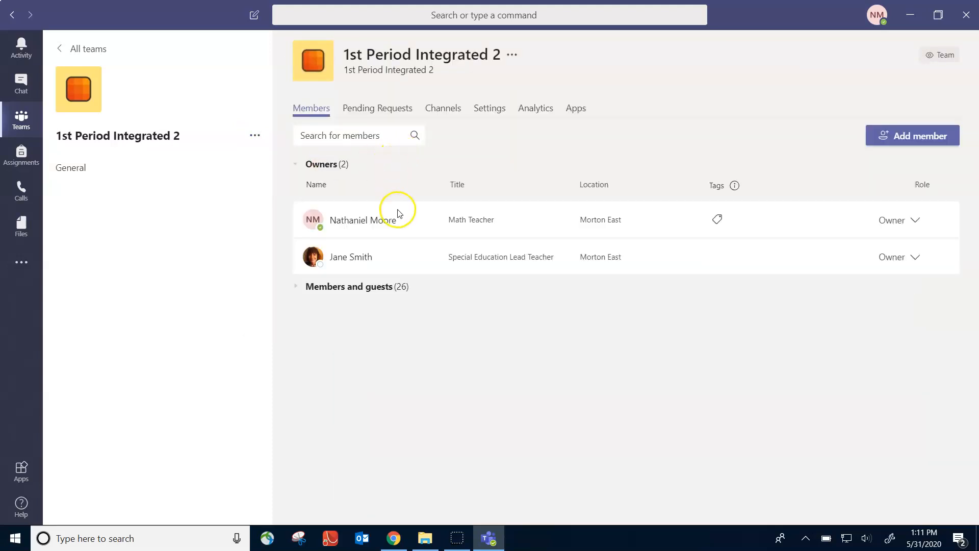
Expand the members and guests list and view the first student's role choices without changing it
{"action": "left_click", "coordinate": [385, 295]}
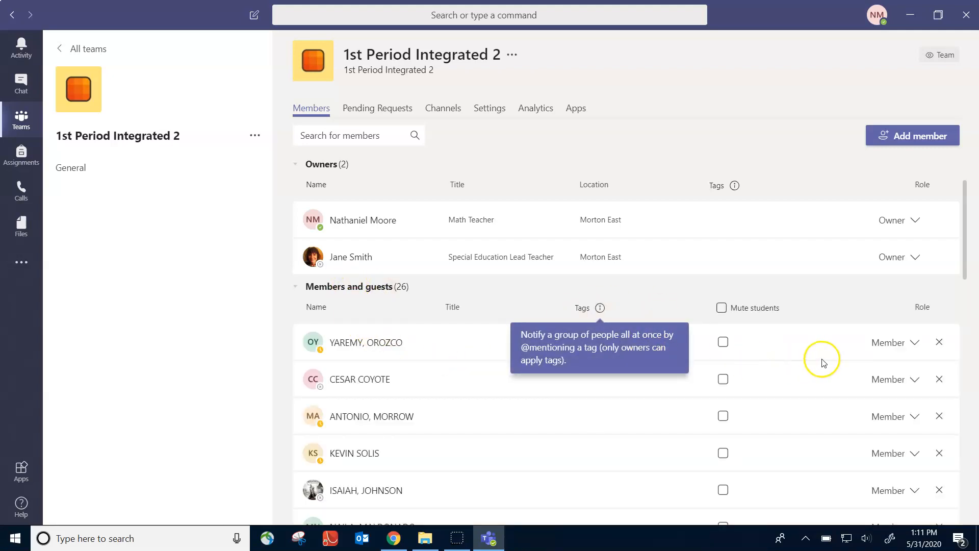
{"action": "scroll", "coordinate": [822, 362], "scroll_direction": "down", "scroll_amount": 3}
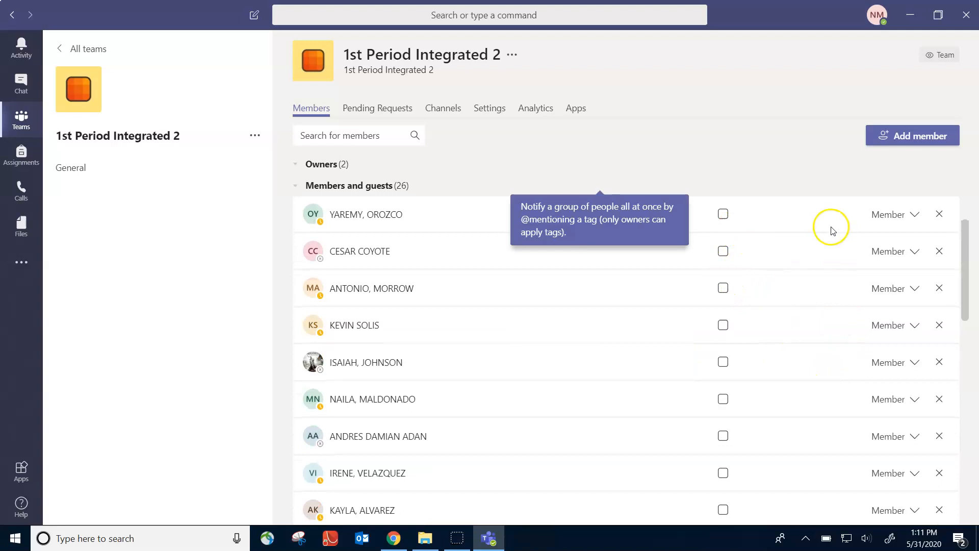
{"action": "scroll", "coordinate": [833, 230], "scroll_direction": "up", "scroll_amount": 3}
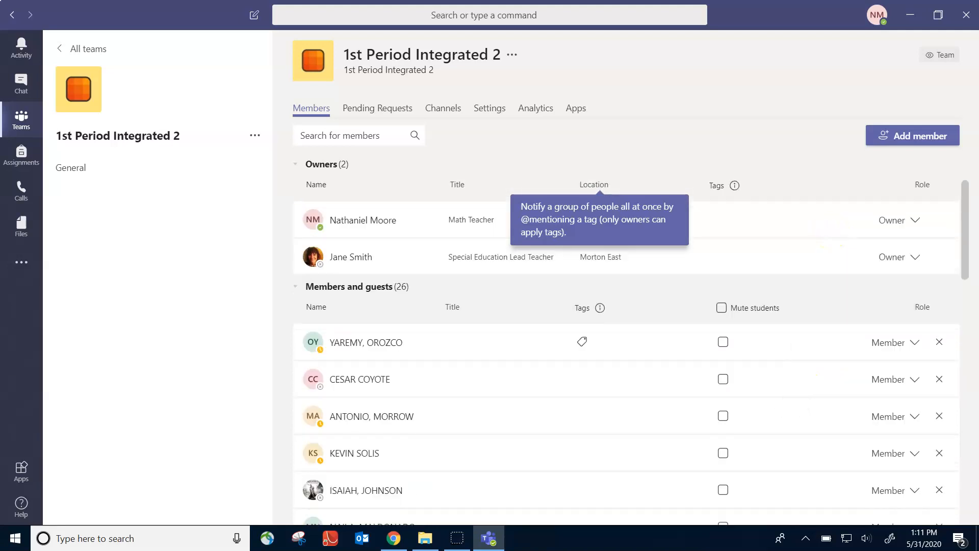
{"action": "left_click", "coordinate": [905, 344]}
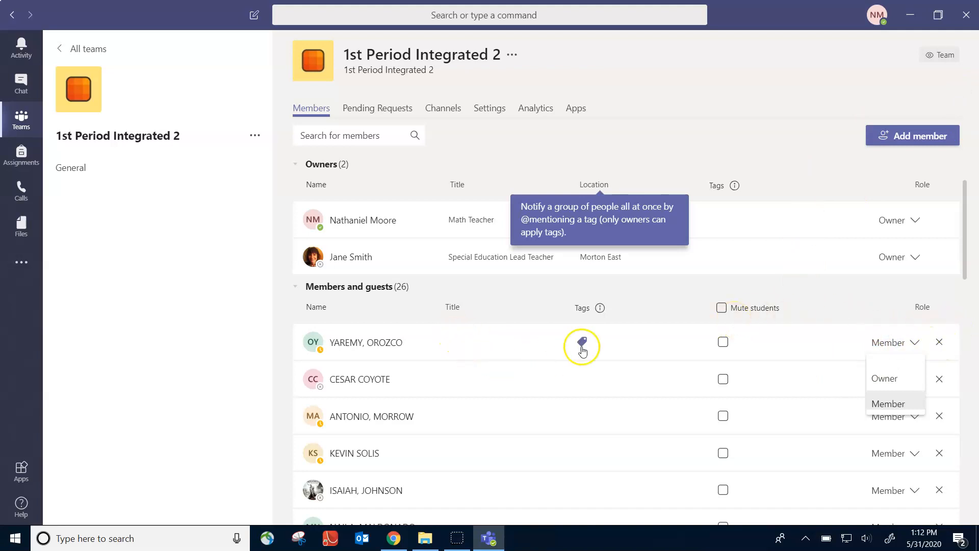
{"action": "left_click", "coordinate": [668, 340]}
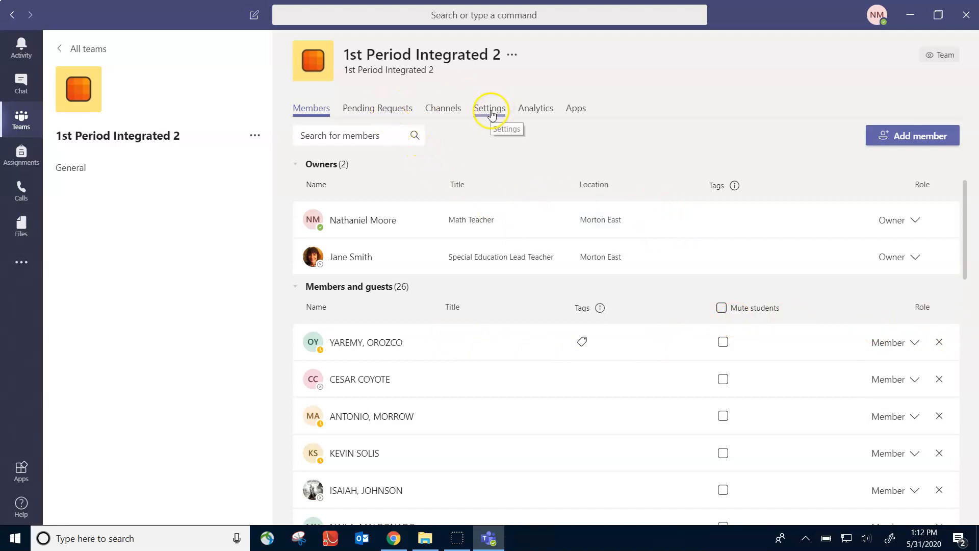
Check the team's pending requests and channel list, then go to its settings
{"action": "left_click", "coordinate": [403, 105]}
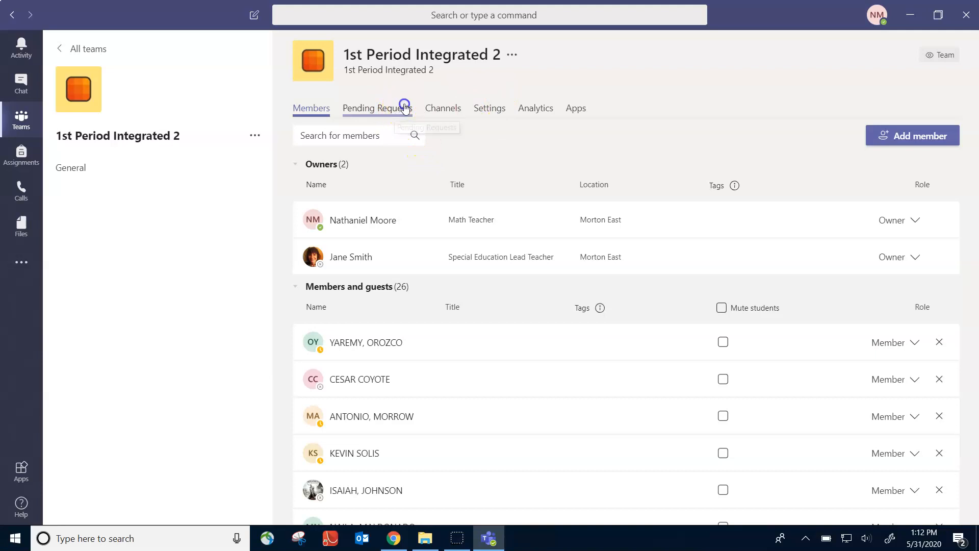
{"action": "left_click", "coordinate": [446, 109]}
{"action": "left_click", "coordinate": [481, 108]}
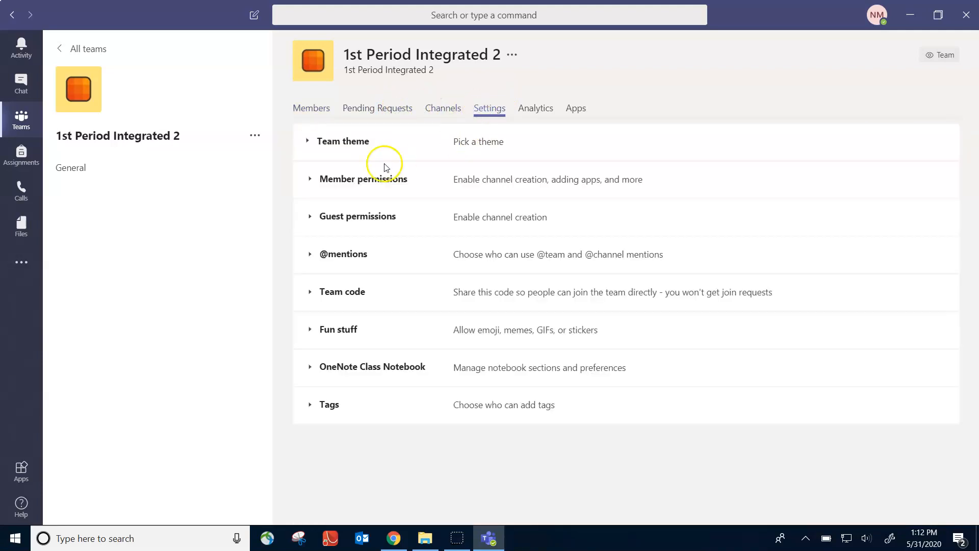
Expand the Team theme, Member permissions and Guest permissions sections in the team settings
{"action": "left_click", "coordinate": [322, 147]}
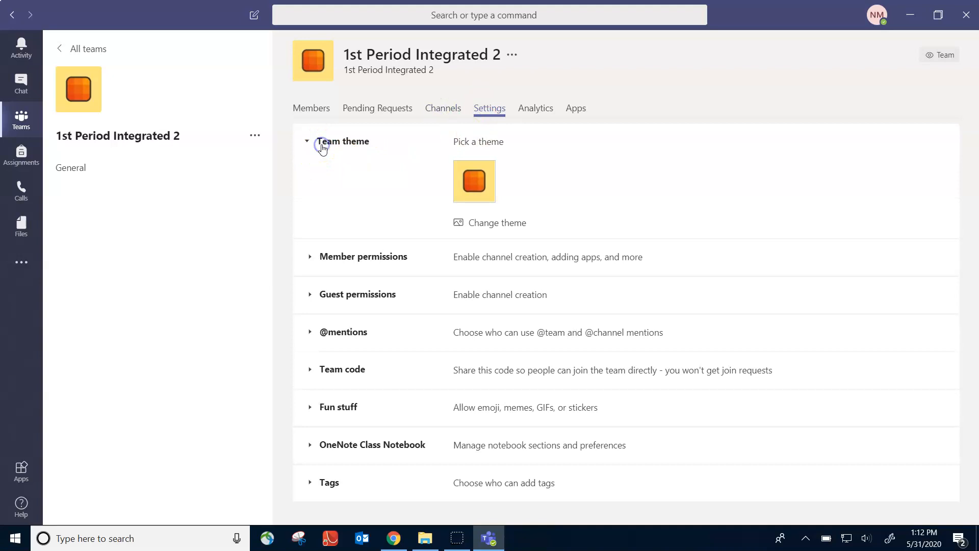
{"action": "left_click", "coordinate": [327, 260]}
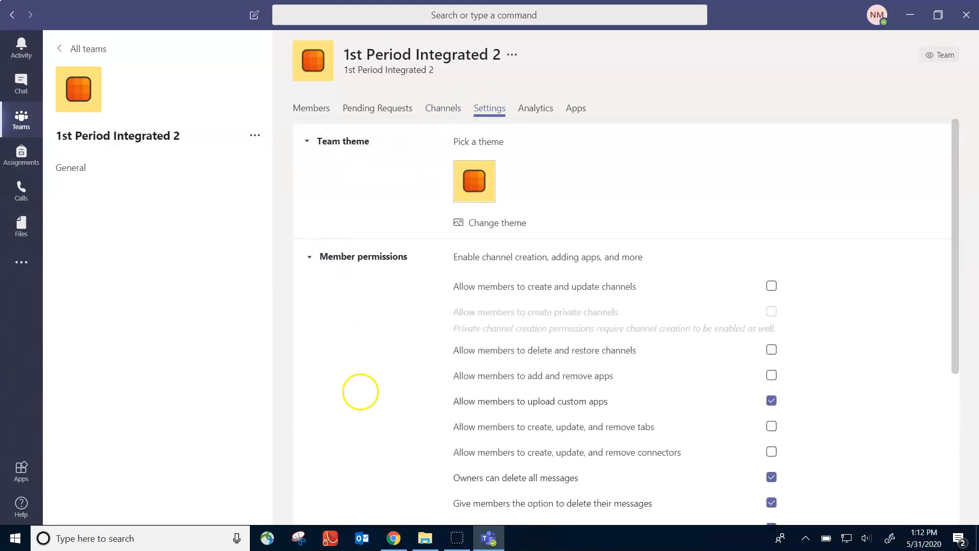
{"action": "scroll", "coordinate": [360, 393], "scroll_direction": "down", "scroll_amount": 3}
{"action": "scroll", "coordinate": [874, 321], "scroll_direction": "up", "scroll_amount": 1}
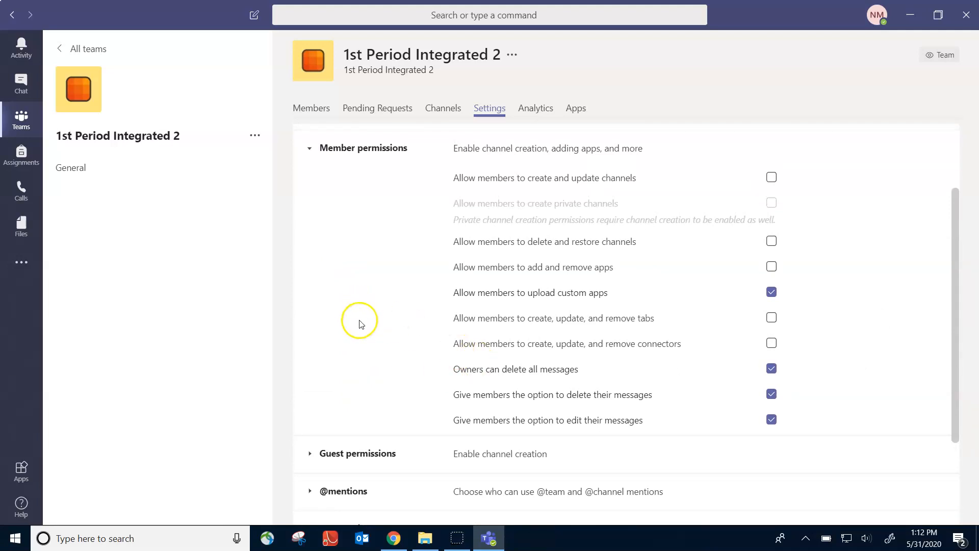
{"action": "left_click", "coordinate": [369, 449]}
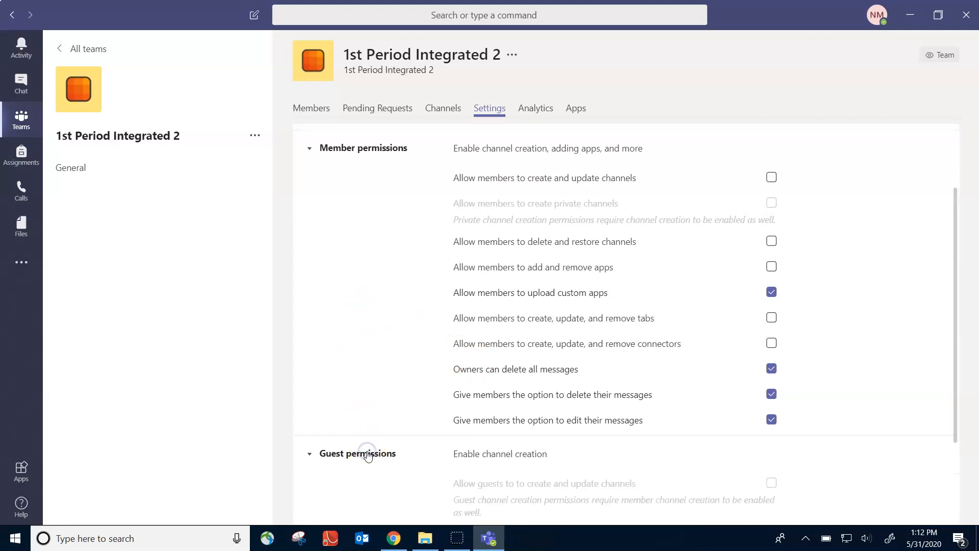
{"action": "scroll", "coordinate": [368, 448], "scroll_direction": "down", "scroll_amount": 5}
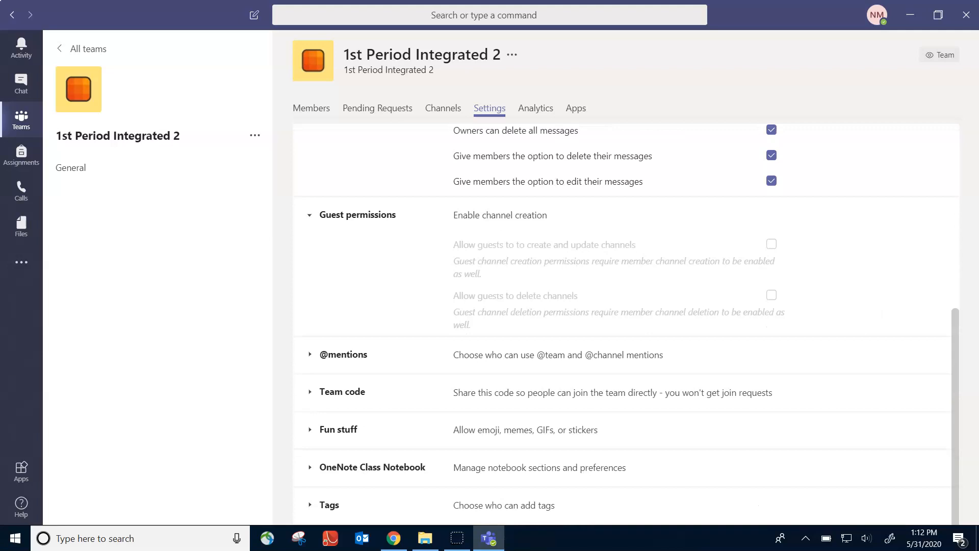
Expand Team code to reveal the team's join code and select it
{"action": "left_click", "coordinate": [342, 391]}
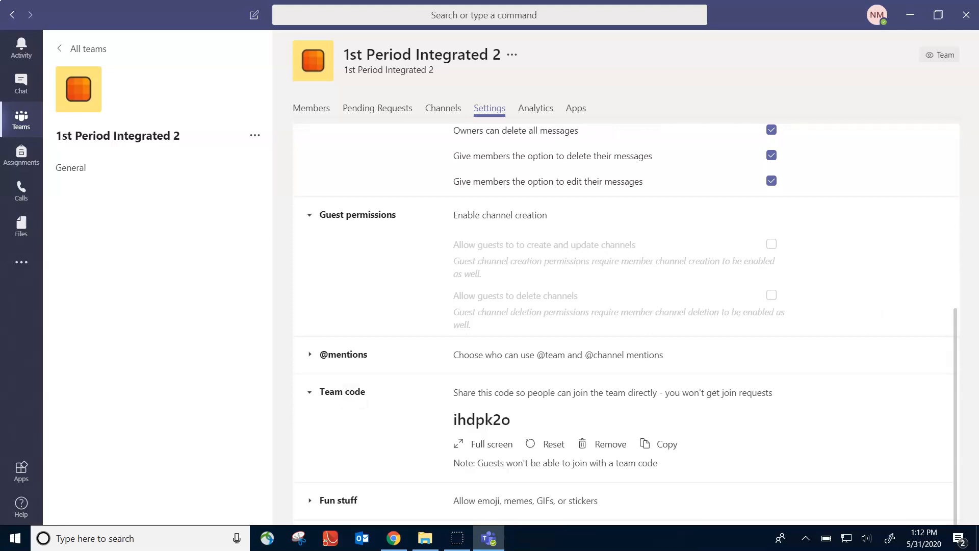
{"action": "scroll", "coordinate": [862, 316], "scroll_direction": "down", "scroll_amount": 2}
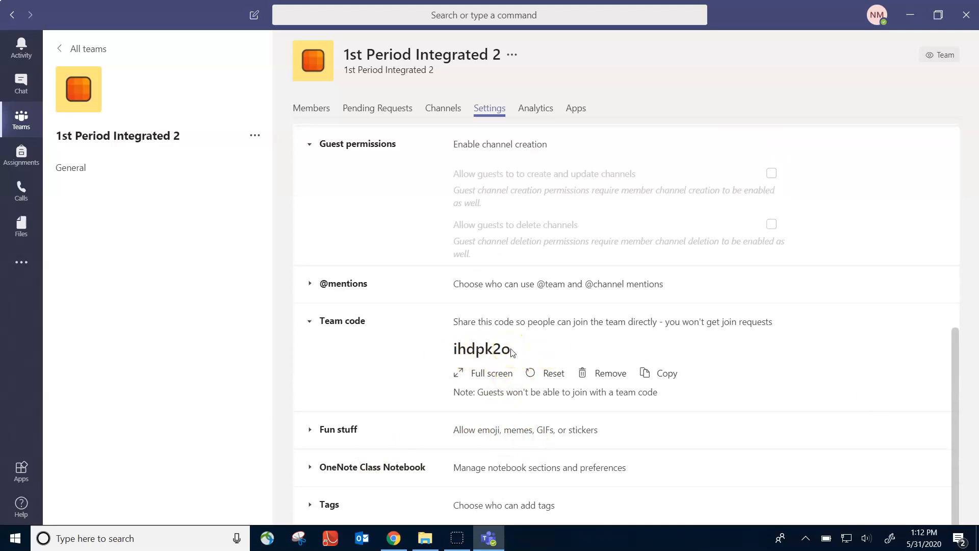
{"action": "left_click_drag", "start_coordinate": [511, 351], "coordinate": [474, 349]}
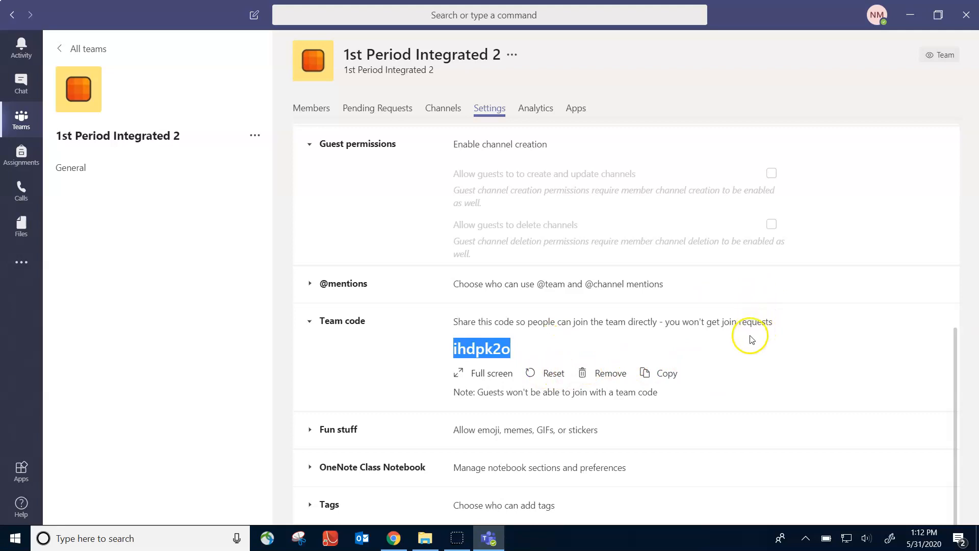
{"action": "left_click", "coordinate": [533, 350]}
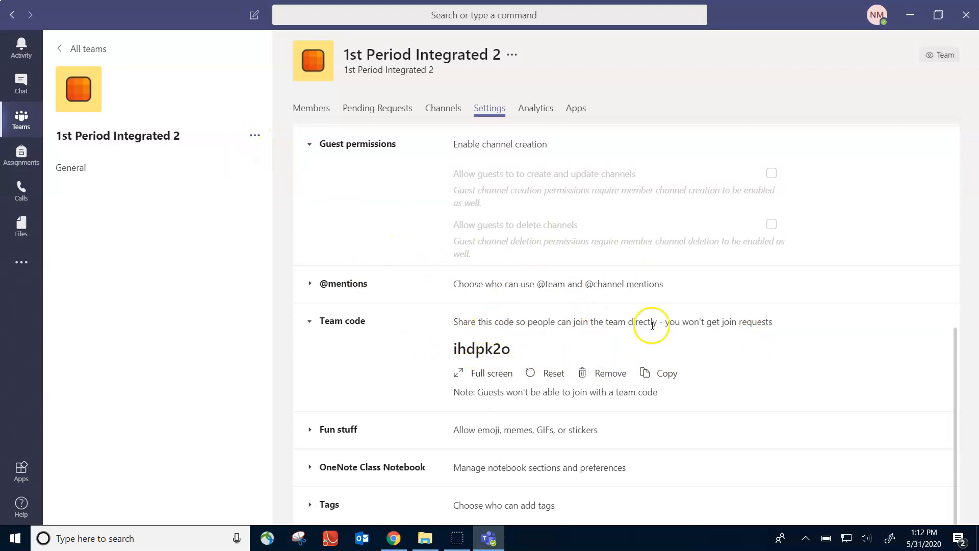
Collapse the Member and Guest permissions sections and return to the General channel's posts
{"action": "scroll", "coordinate": [652, 325], "scroll_direction": "up", "scroll_amount": 8}
{"action": "scroll", "coordinate": [845, 347], "scroll_direction": "down", "scroll_amount": 1}
{"action": "scroll", "coordinate": [845, 347], "scroll_direction": "up", "scroll_amount": 1}
{"action": "left_click", "coordinate": [310, 257]}
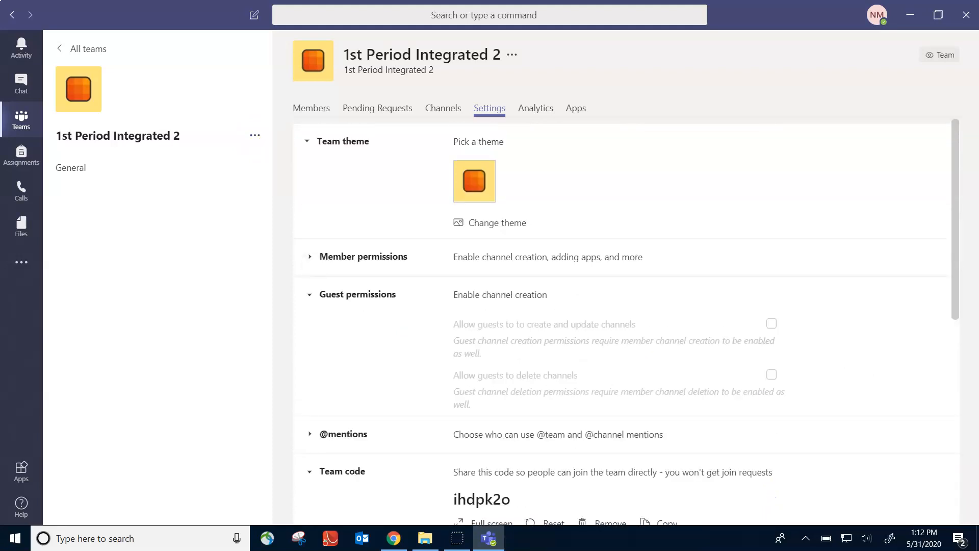
{"action": "left_click", "coordinate": [309, 295]}
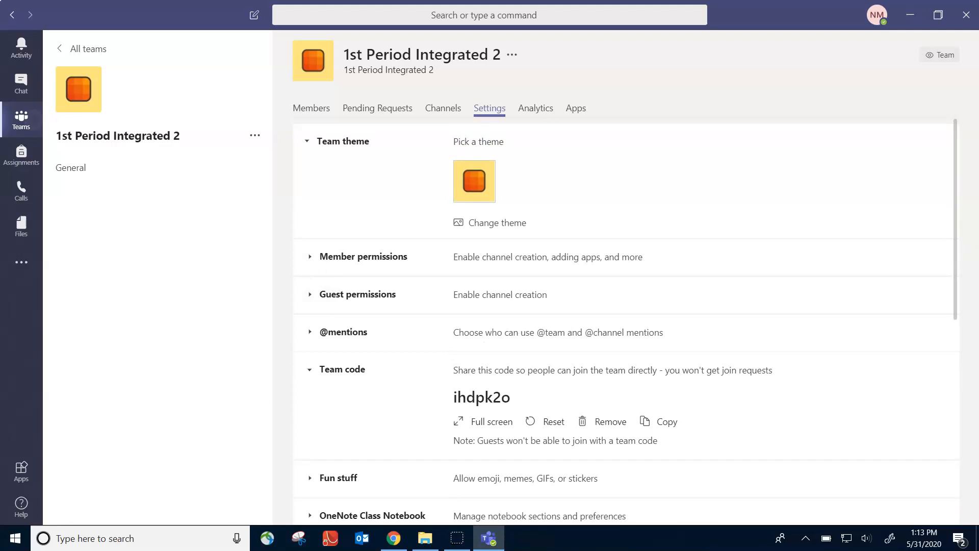
{"action": "left_click", "coordinate": [31, 120]}
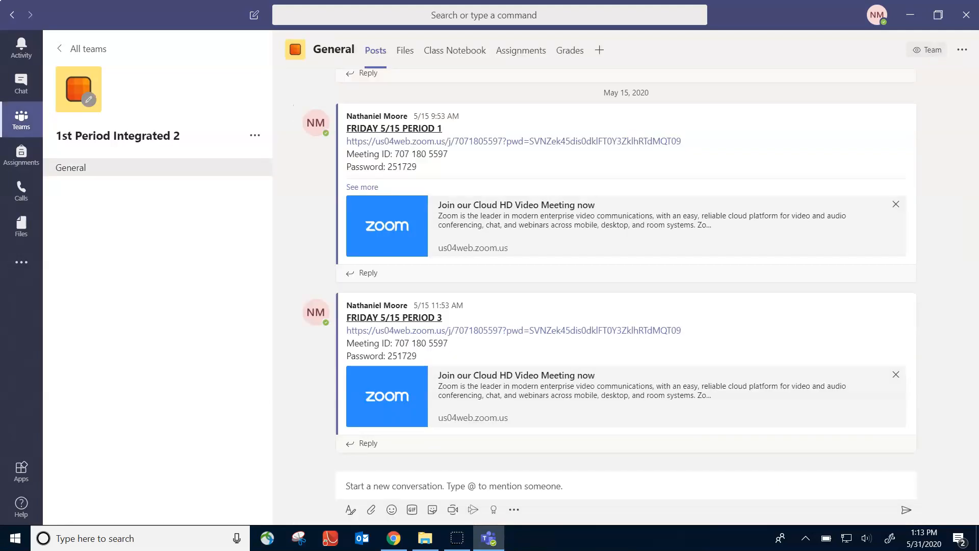
{"action": "left_click", "coordinate": [453, 509]}
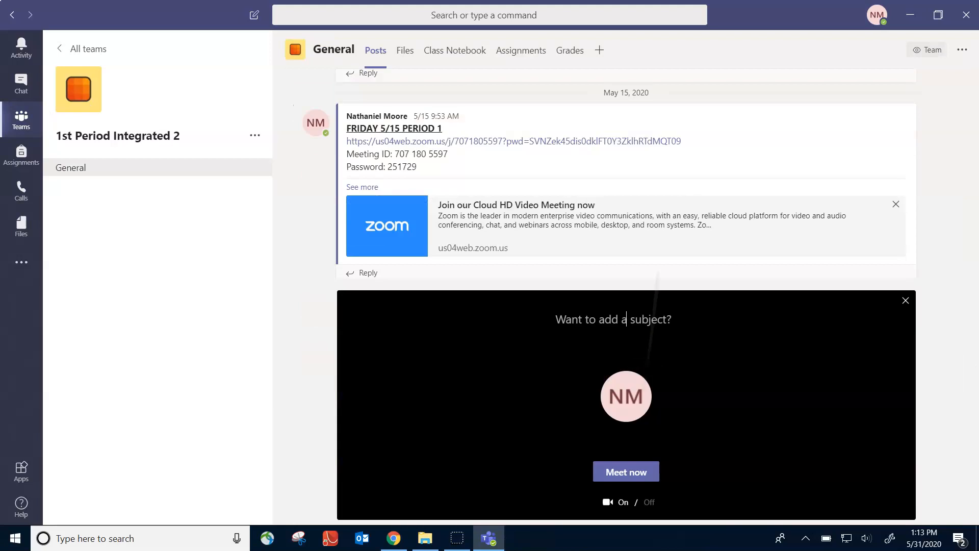
{"action": "left_click", "coordinate": [634, 334]}
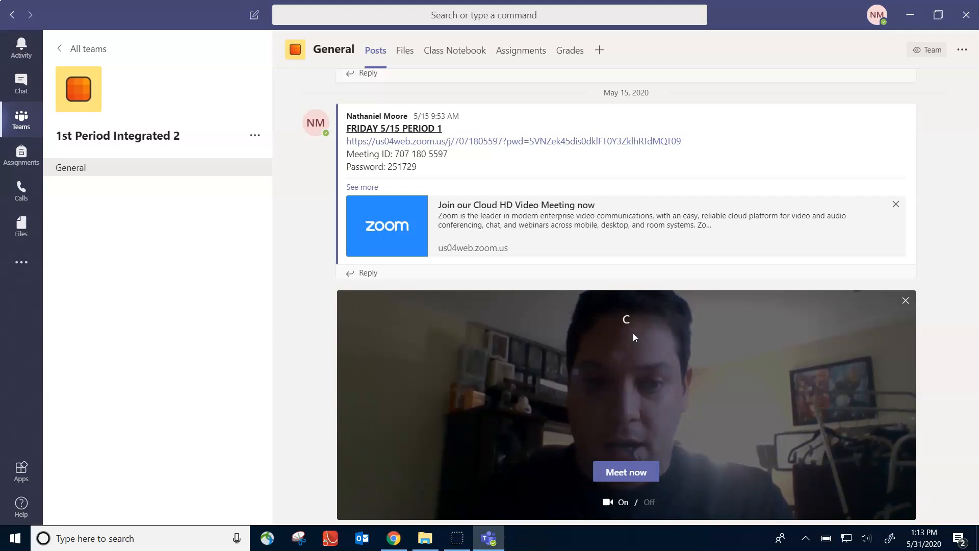
{"action": "type", "text": "Period 1"}
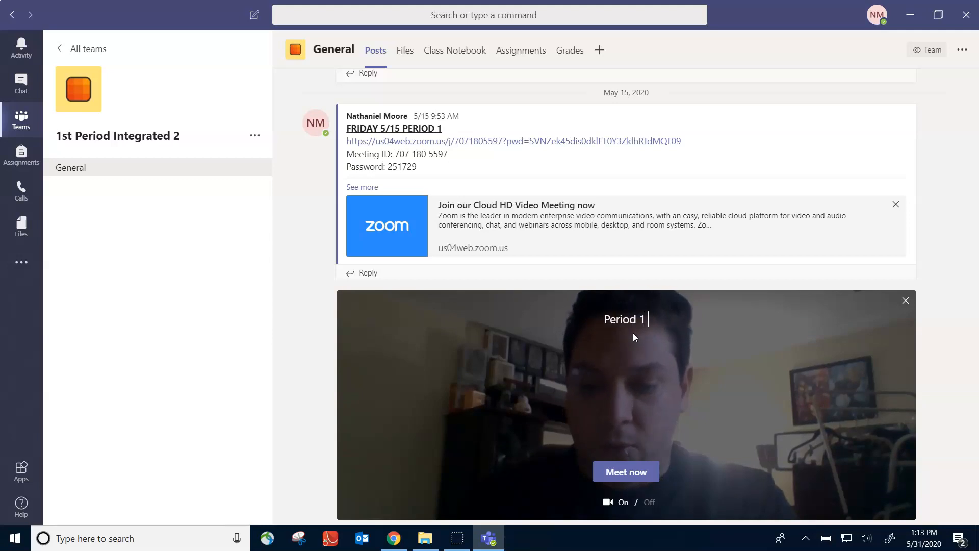
{"action": "type", "text": " Mond"}
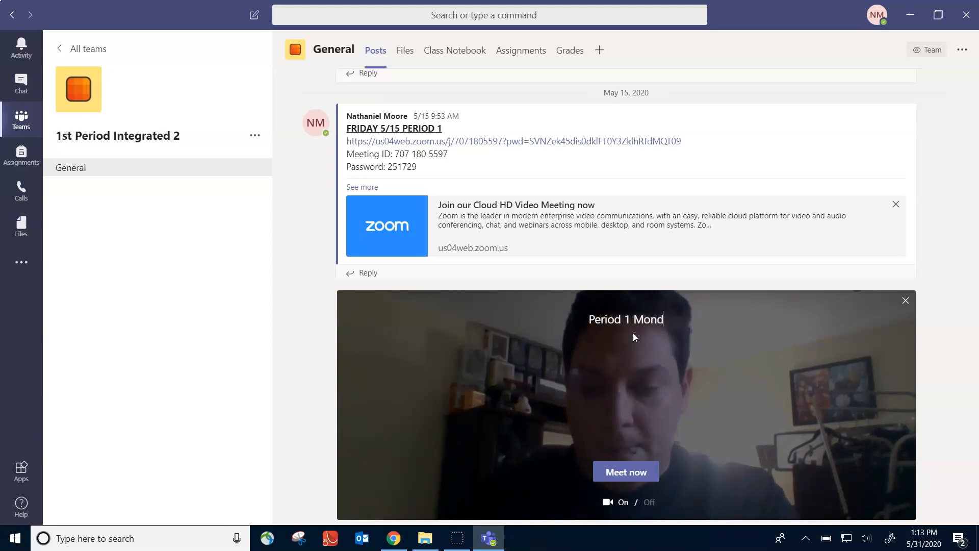
{"action": "type", "text": "ay 5/21"}
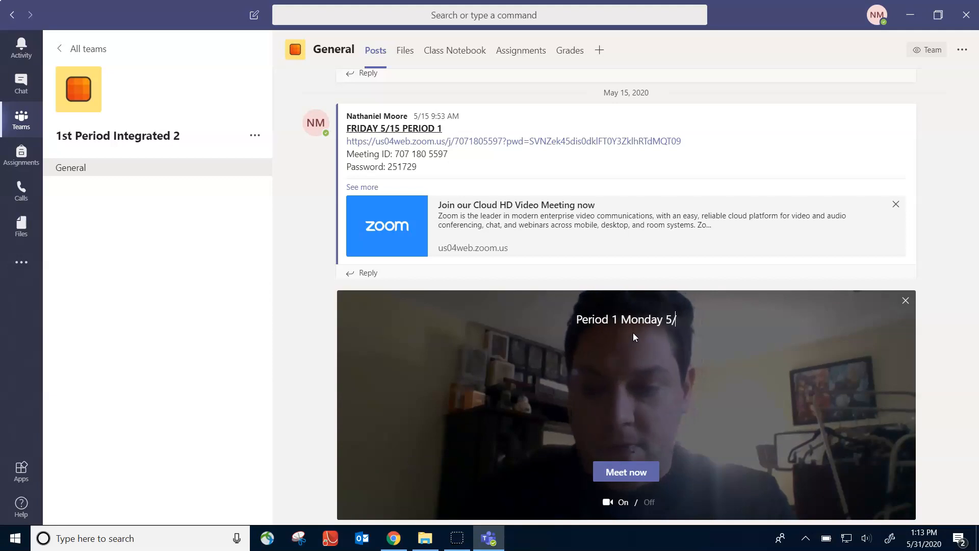
{"action": "key", "text": "BackSpace"}
{"action": "key", "text": "BackSpace"}
{"action": "type", "text": "31"}
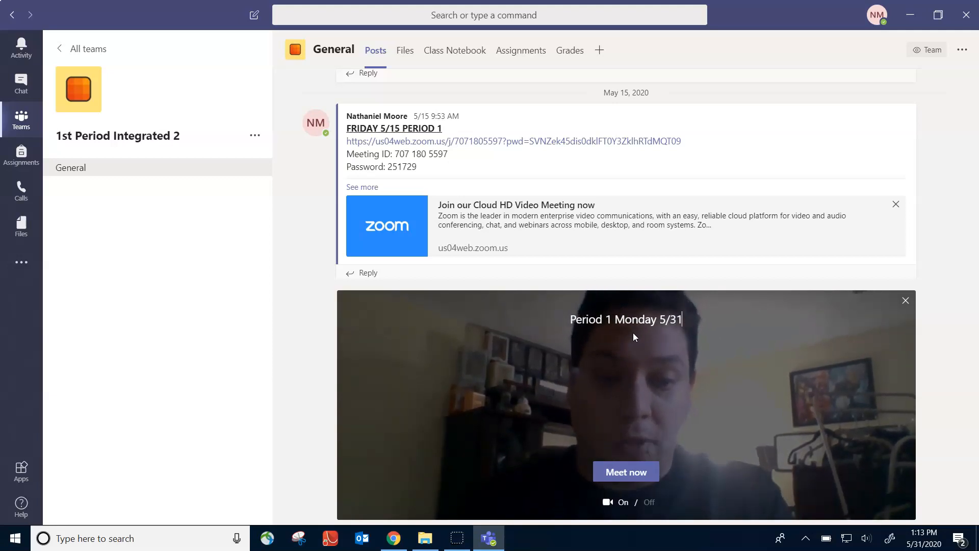
{"action": "left_click", "coordinate": [906, 302]}
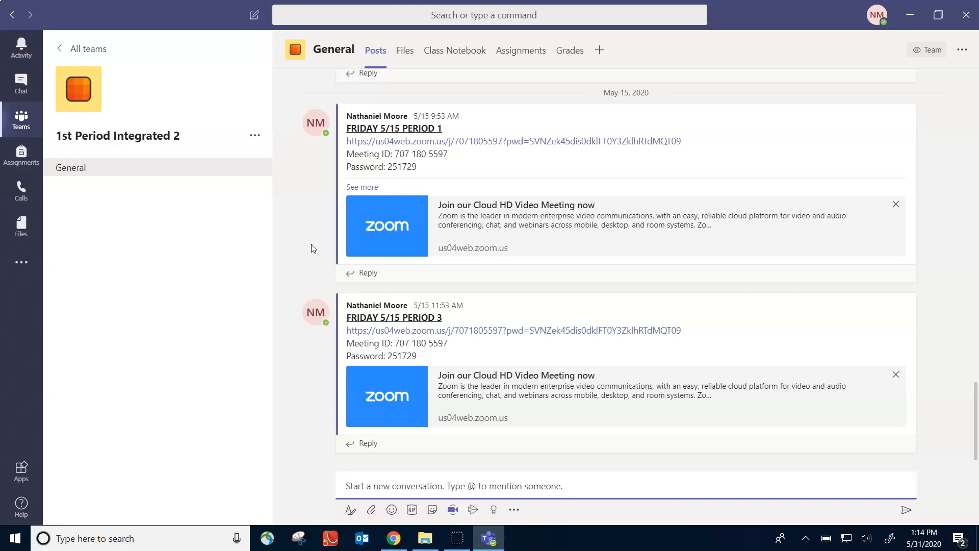
{"action": "scroll", "coordinate": [312, 244], "scroll_direction": "up", "scroll_amount": 3}
{"action": "scroll", "coordinate": [311, 244], "scroll_direction": "down", "scroll_amount": 3}
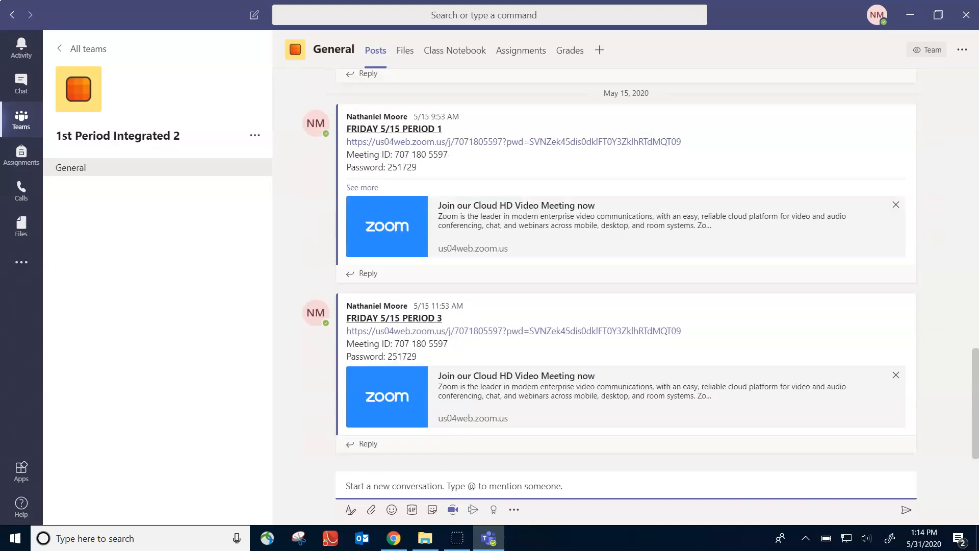
{"action": "left_click", "coordinate": [442, 486]}
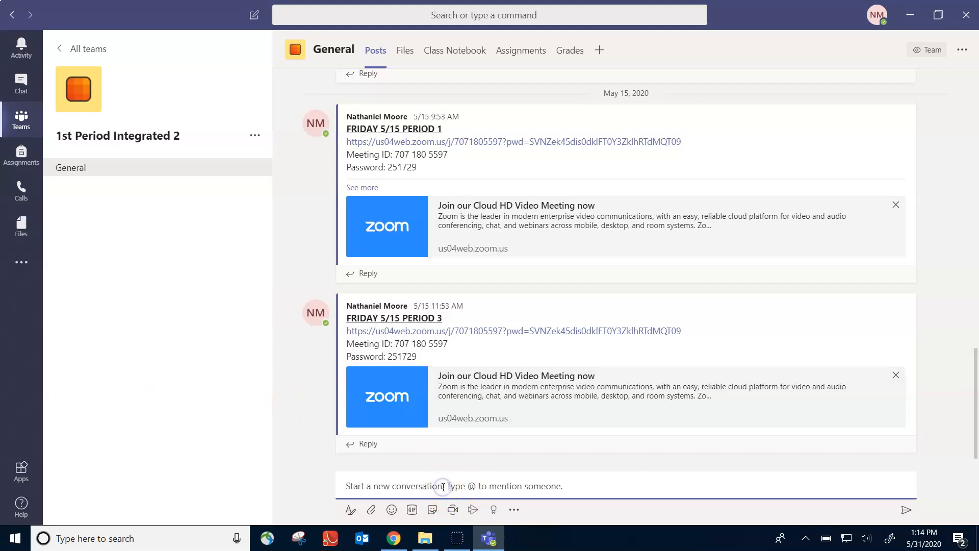
{"action": "type", "text": "a;lskdjflkajsdlkfasd"}
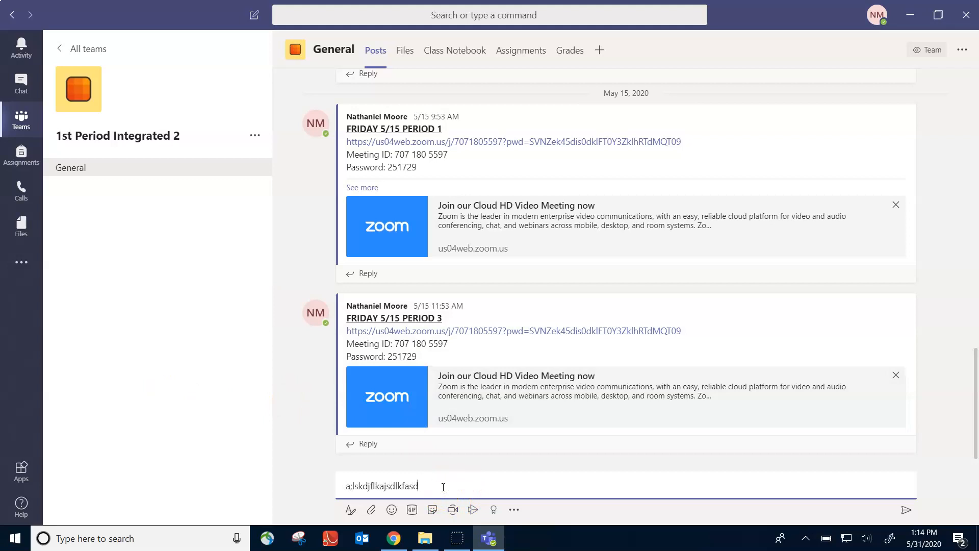
{"action": "key", "text": "BackSpace"}
{"action": "key", "text": "BackSpace"}
{"action": "key", "text": "BackSpace"}
{"action": "key", "text": "BackSpace"}
{"action": "key", "text": "BackSpace"}
{"action": "key", "text": "BackSpace"}
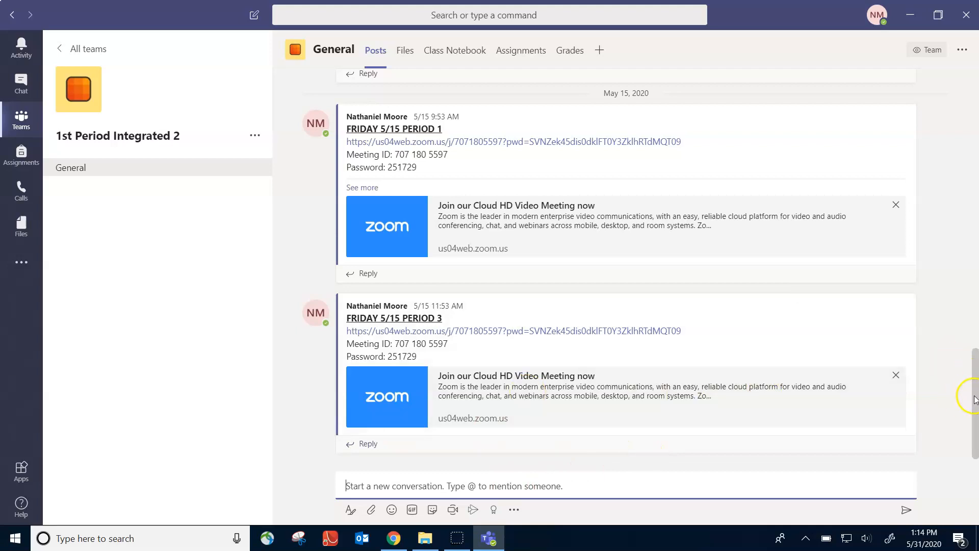
{"action": "left_click_drag", "start_coordinate": [975, 397], "coordinate": [976, 422]}
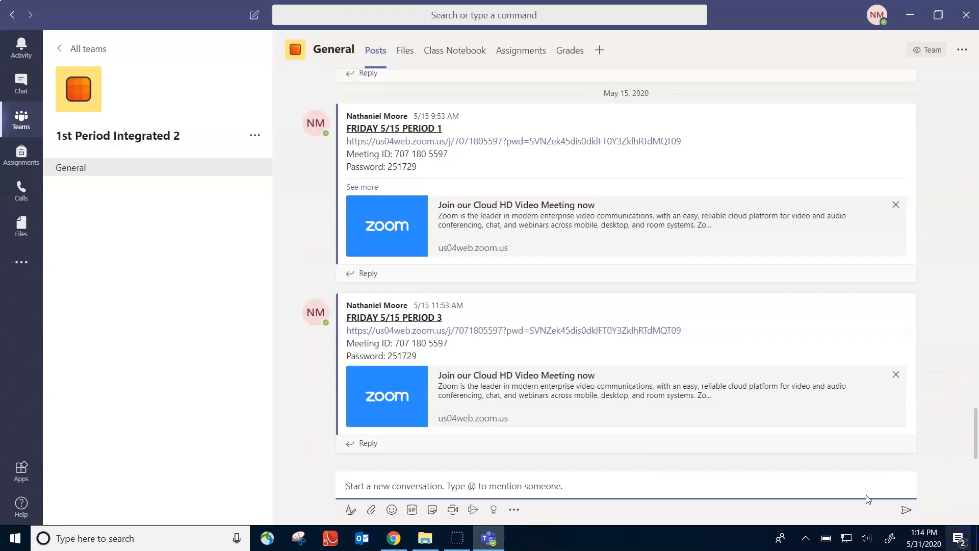
{"action": "left_click", "coordinate": [211, 329]}
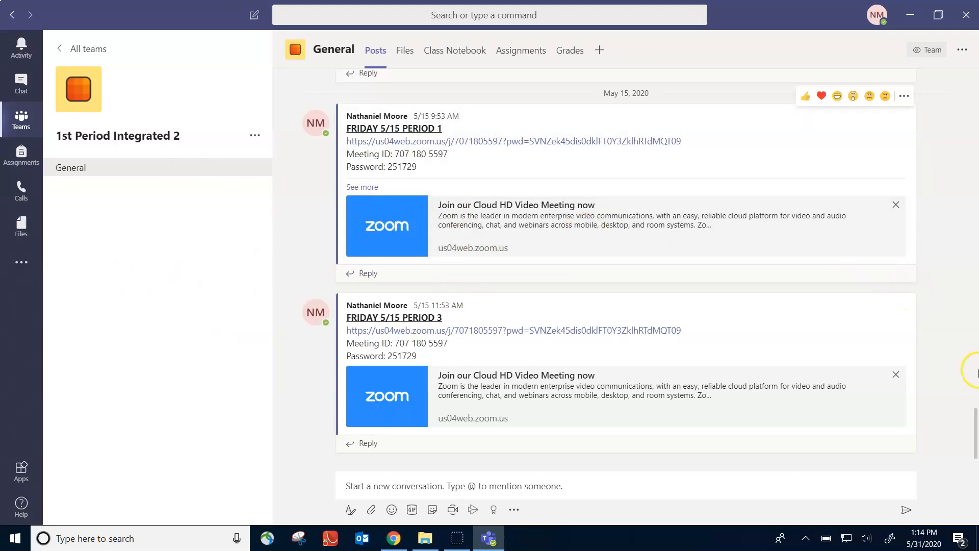
{"action": "left_click_drag", "start_coordinate": [972, 426], "coordinate": [975, 487]}
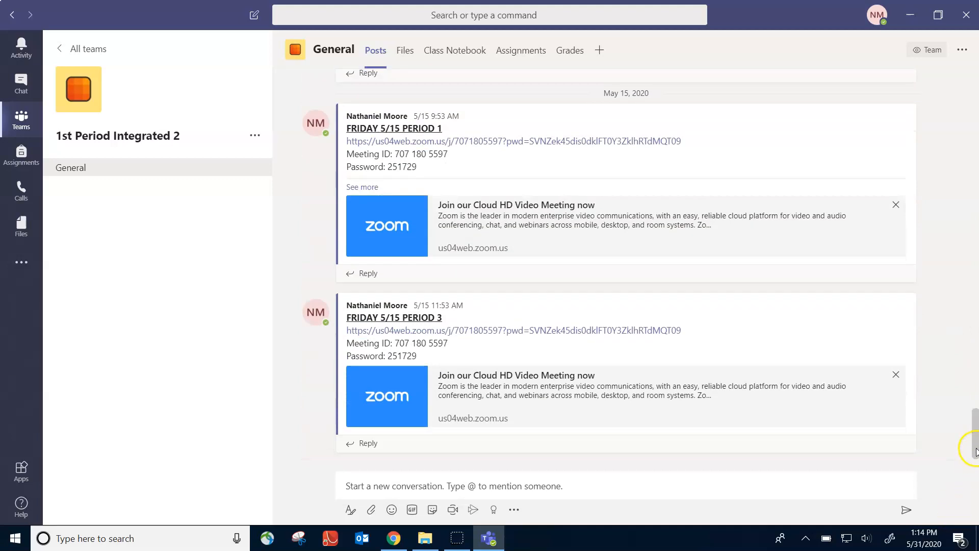